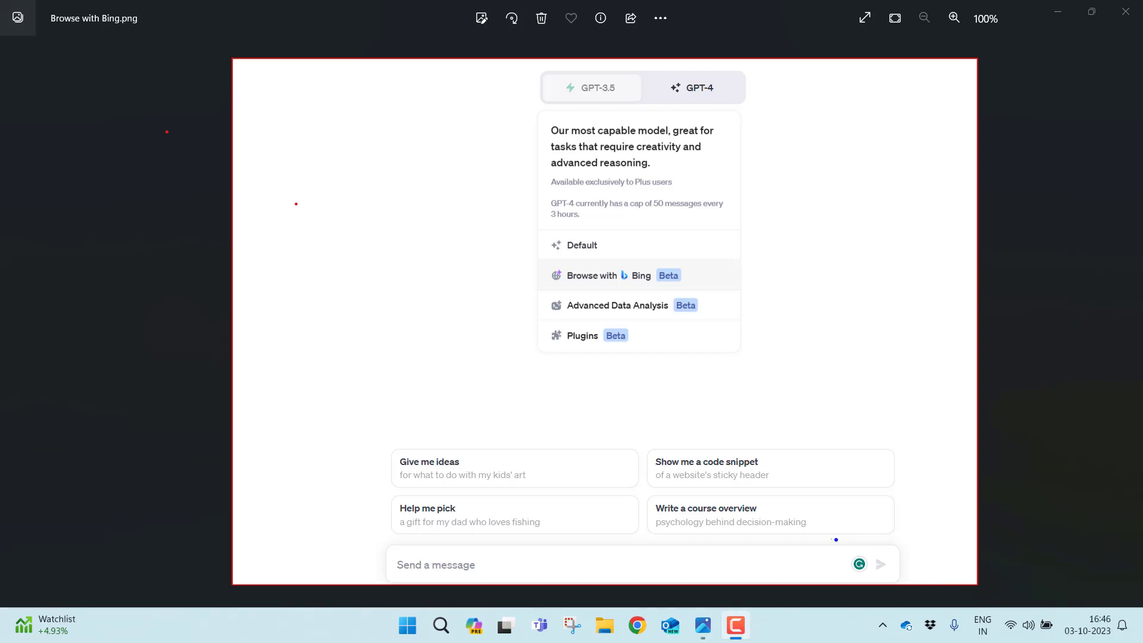
- Draw a blue box around the 'Browse with Bing Beta' row in the screenshot
mouse_move(525, 262)
left_mouse_down()
mouse_move(725, 281)
mouse_move(740, 294)
left_mouse_up()
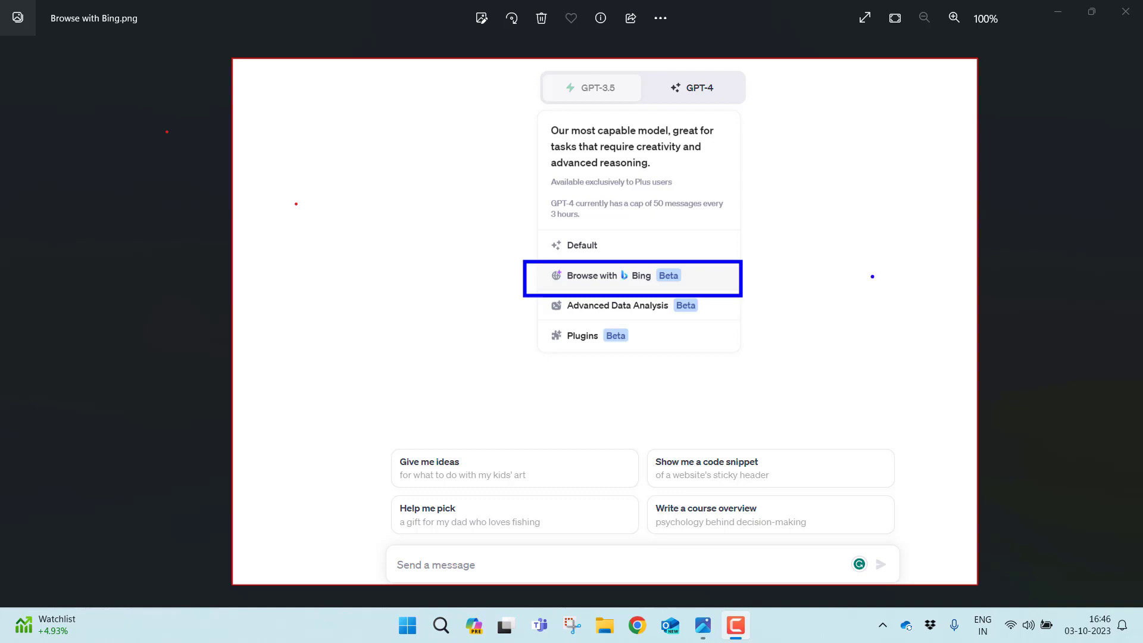
- Open Chrome maximized with the Person 1 profile and go to chat.openai.com
left_click(636, 625)
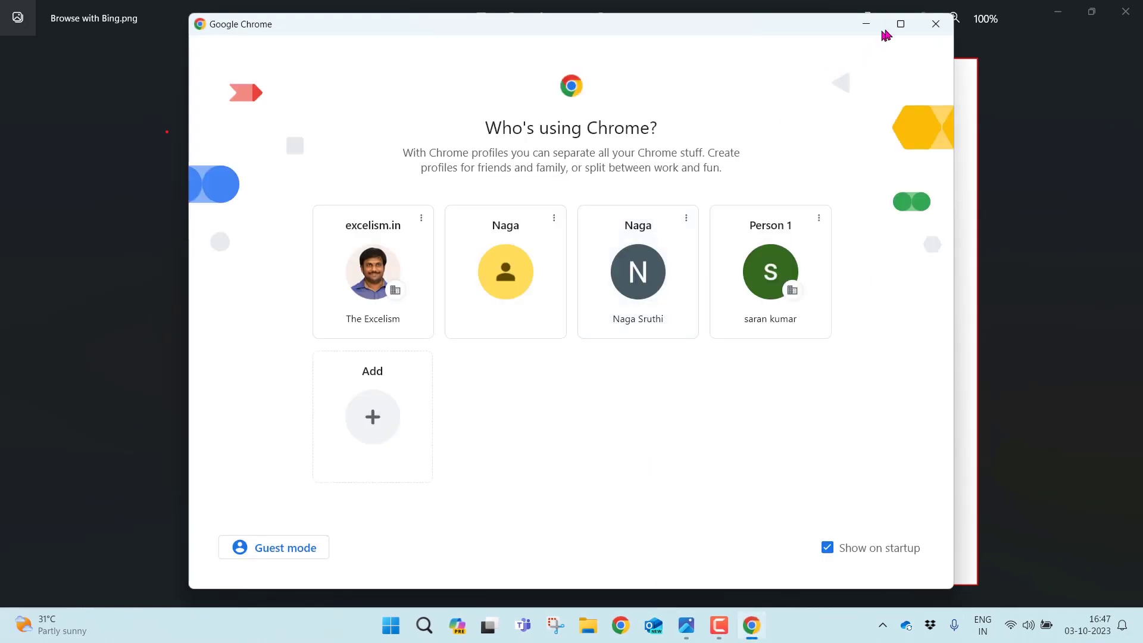
left_click(895, 27)
left_click(691, 391)
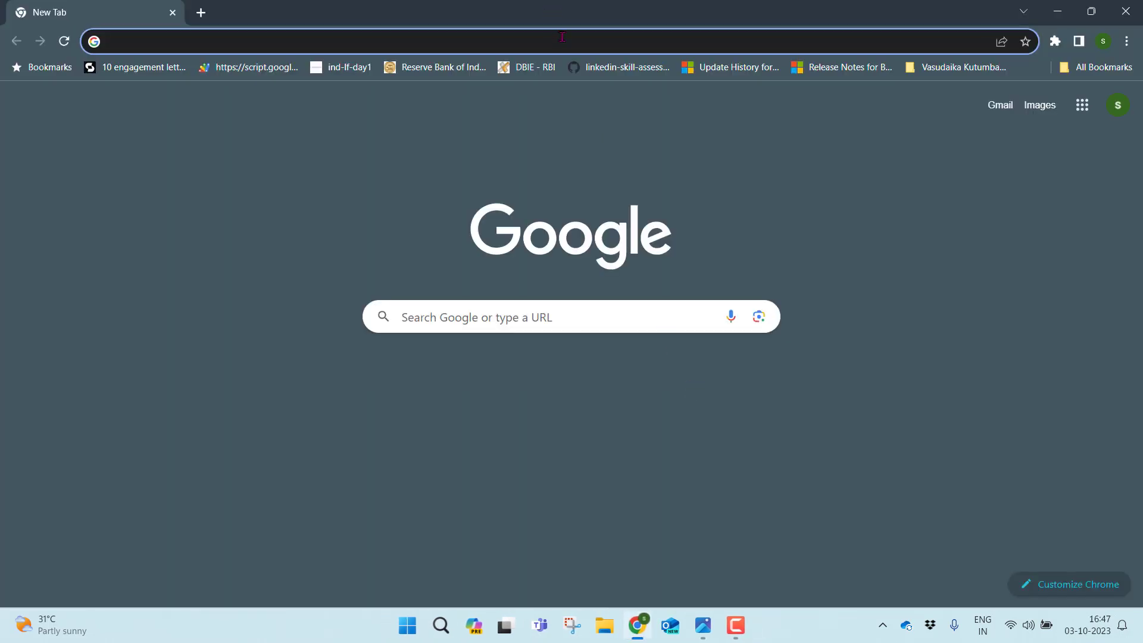
left_click(563, 38)
type("cha")
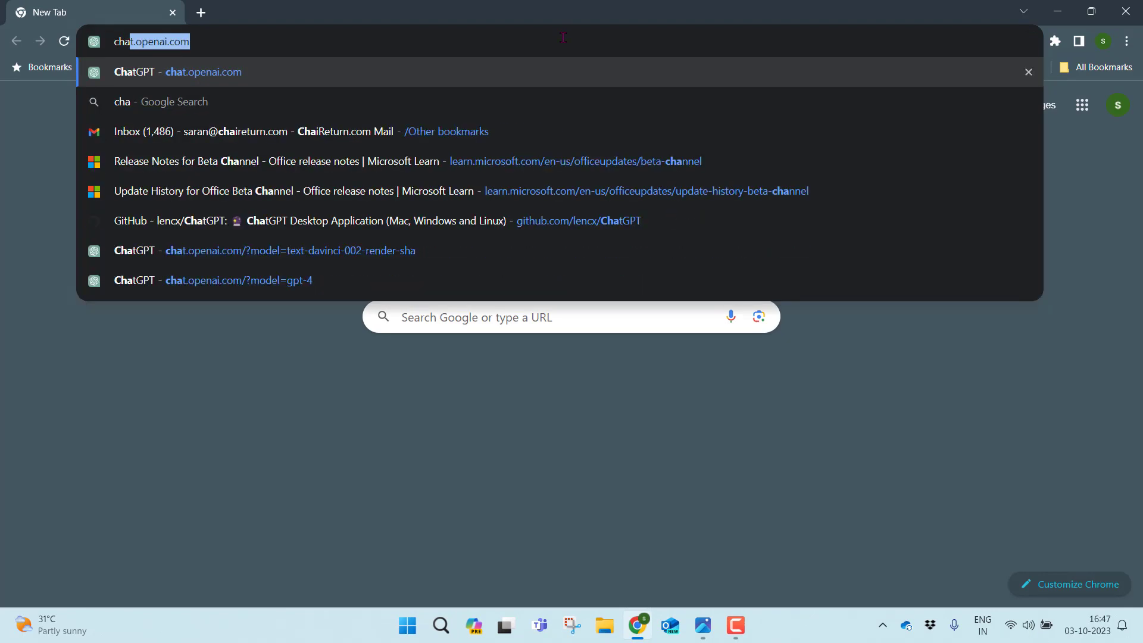
key("Return")
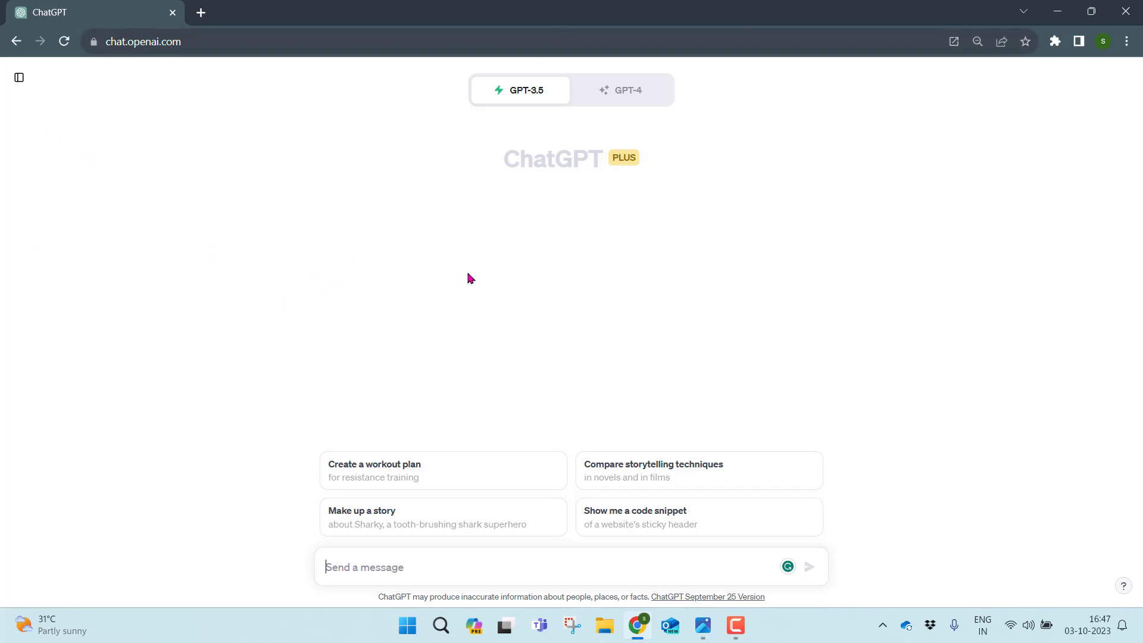
- Show the chat history, then toggle Browse with Bing off and on in Beta features so it ends enabled
left_click(19, 79)
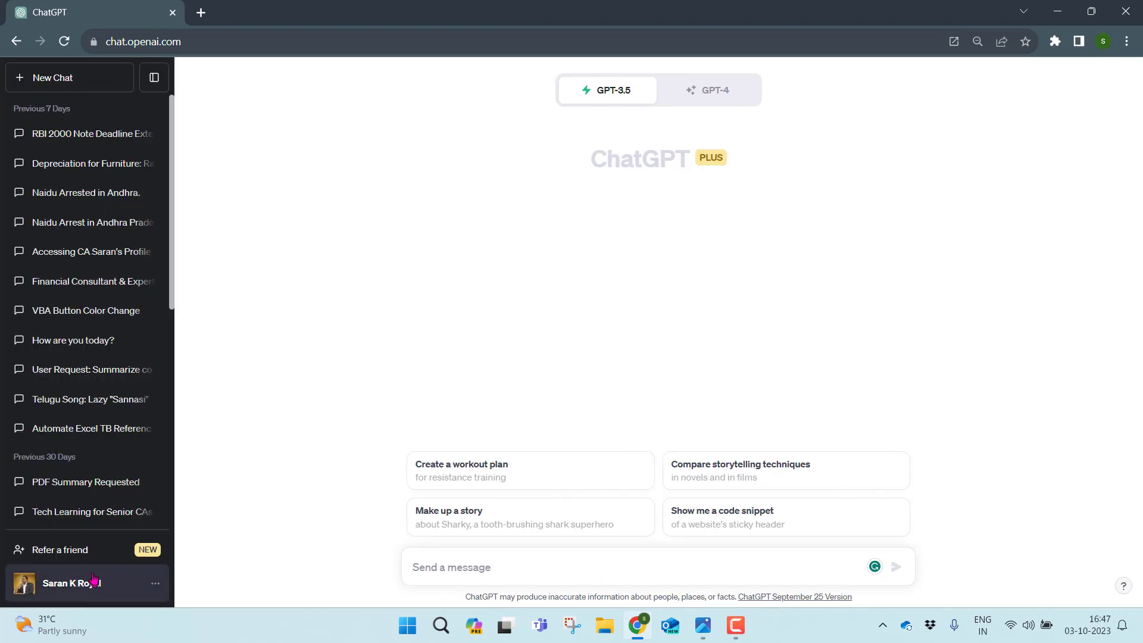
left_click(86, 576)
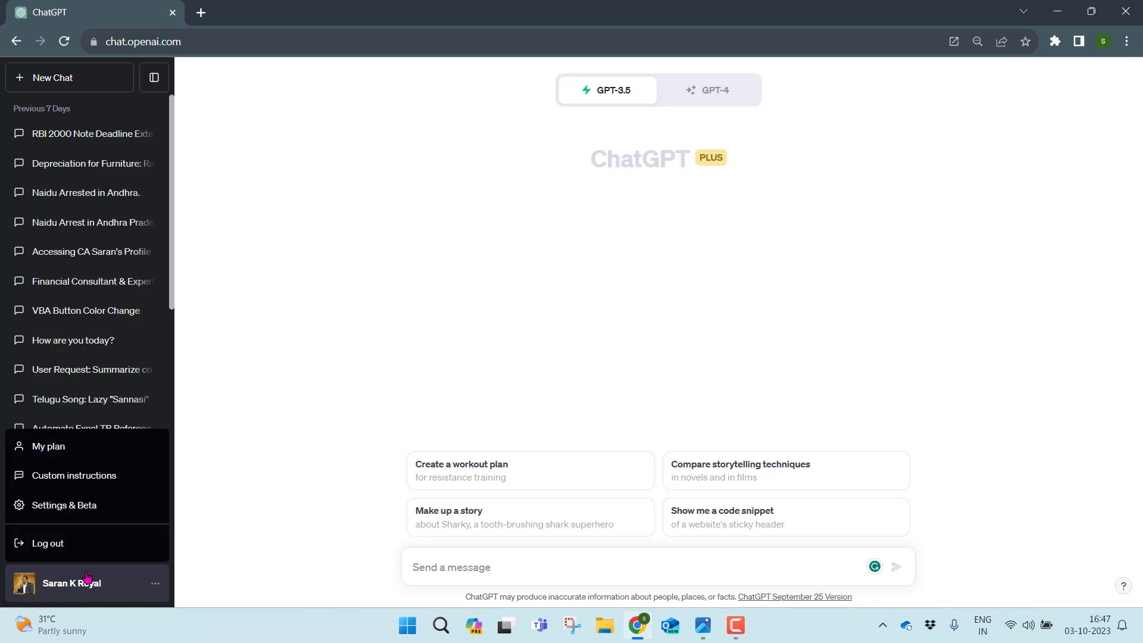
left_click(80, 505)
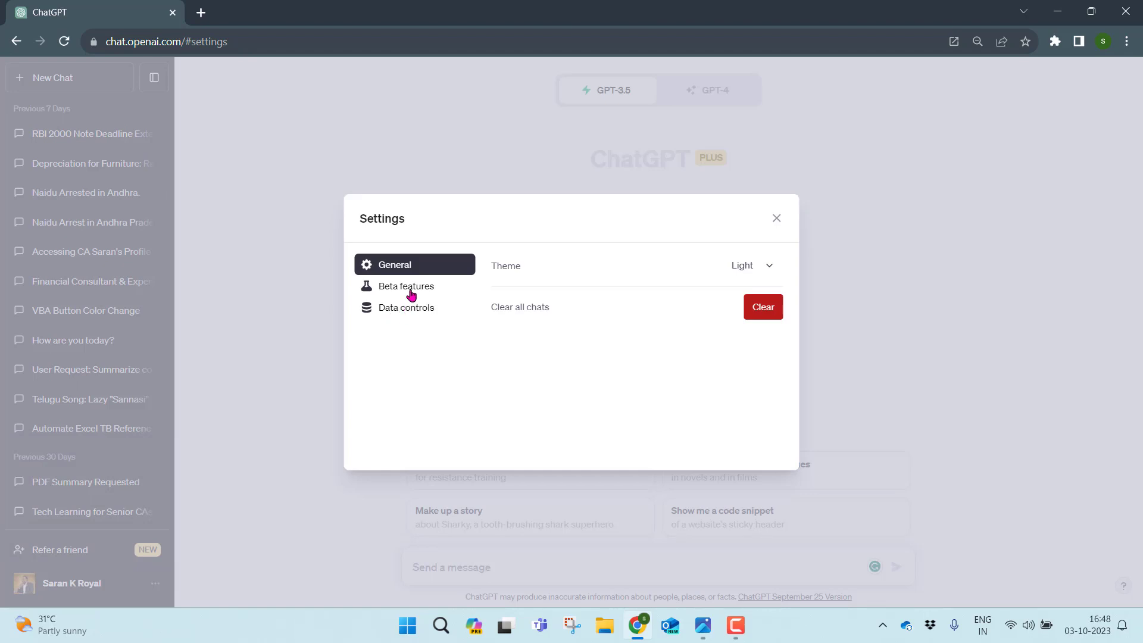
left_click(411, 294)
left_click(769, 291)
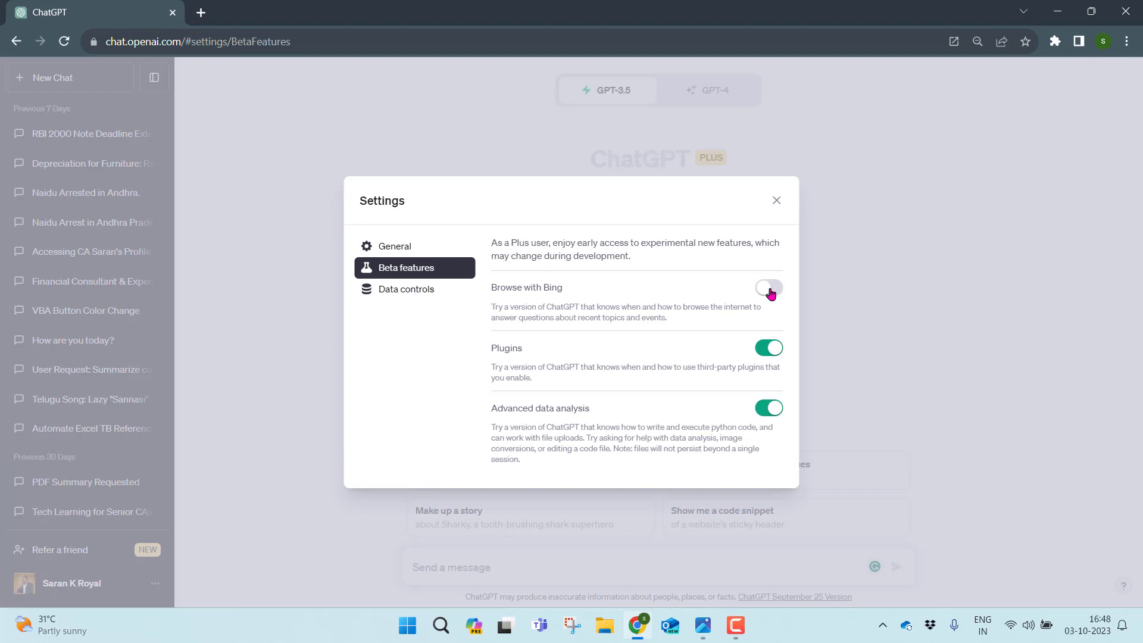
left_click(769, 290)
left_click(775, 201)
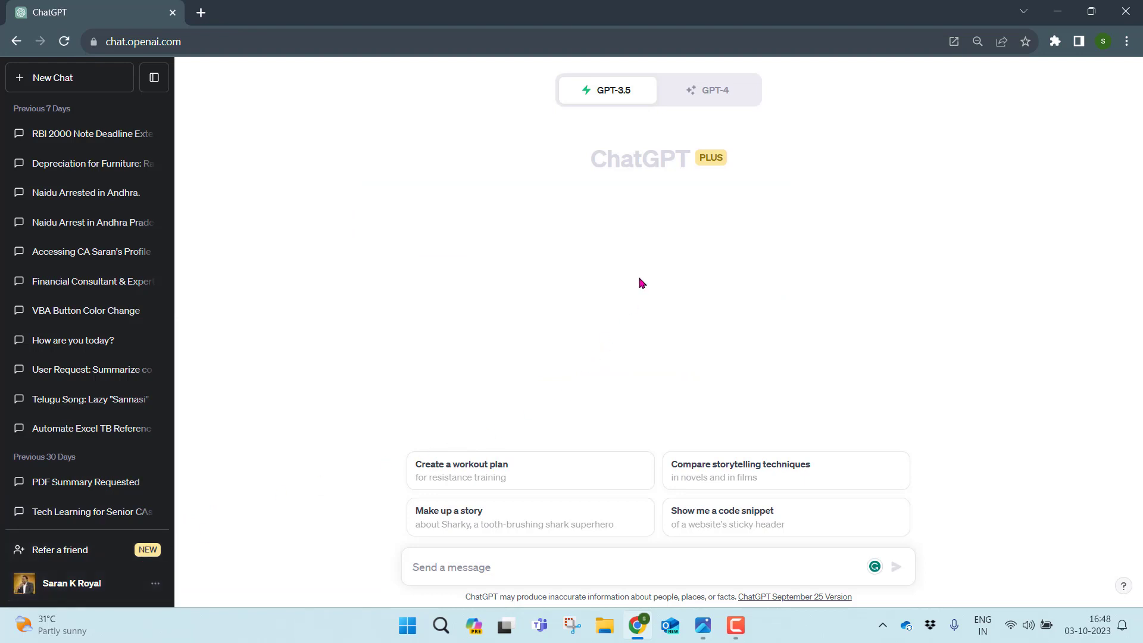
- Select GPT-4 for the new chat and switch Browse with Bing off in Beta features
left_click(732, 101)
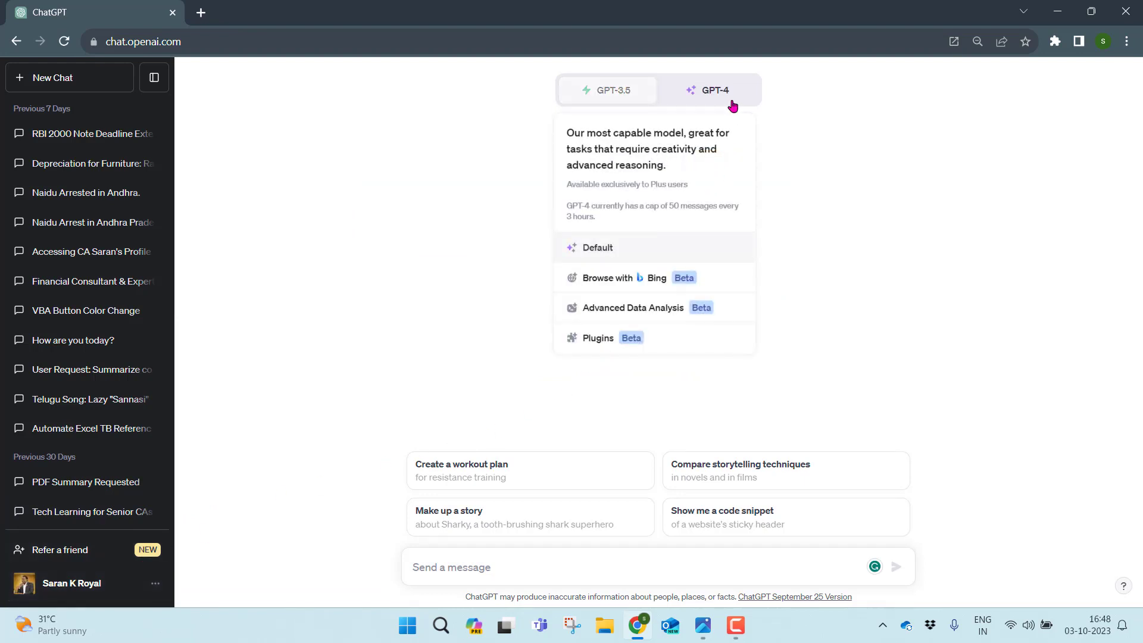
left_click(732, 105)
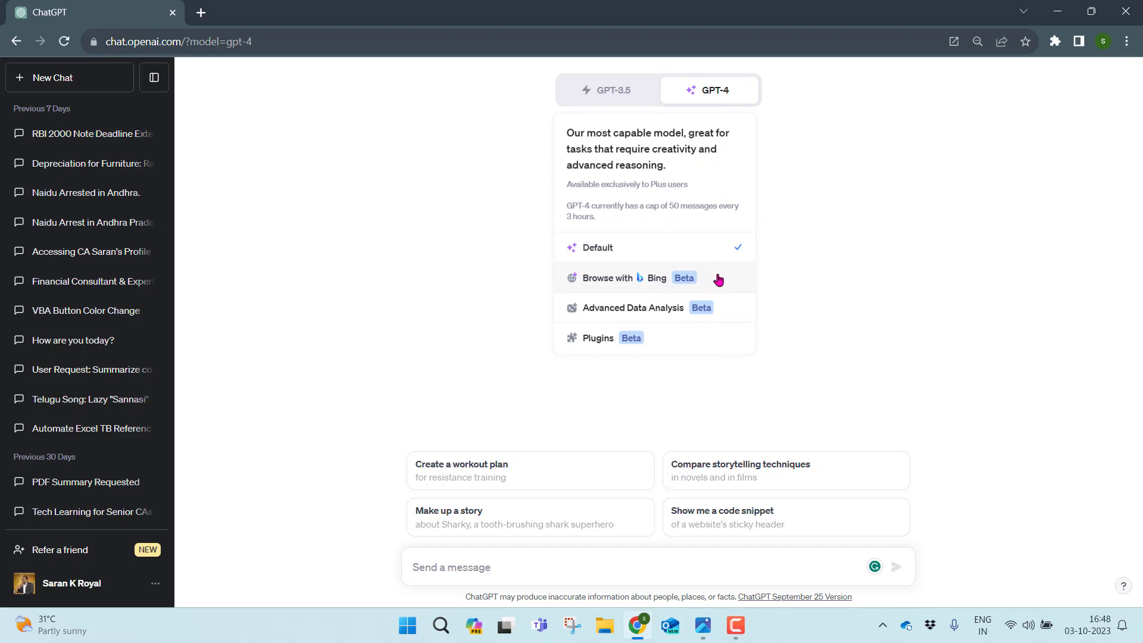
left_click(102, 585)
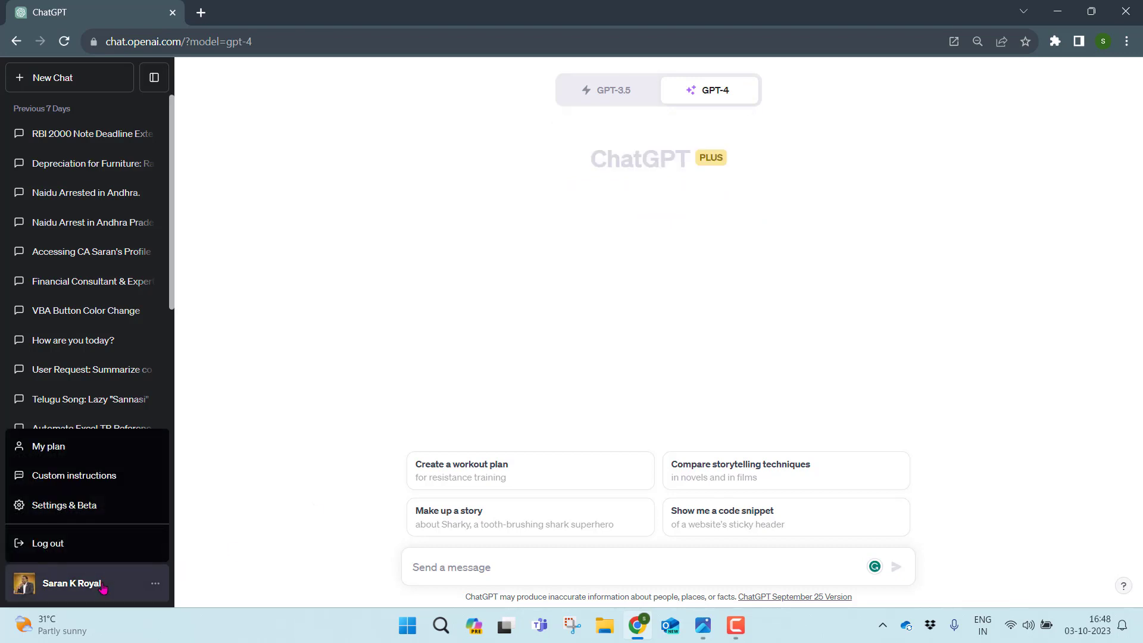
left_click(87, 505)
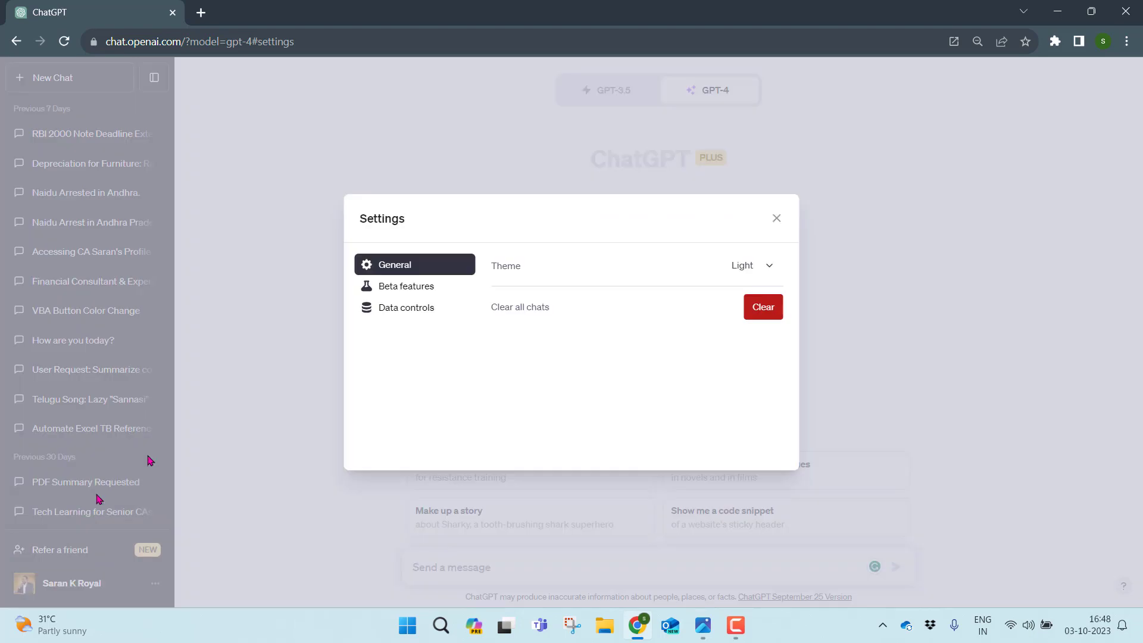
left_click(420, 287)
left_click(771, 288)
left_click(776, 200)
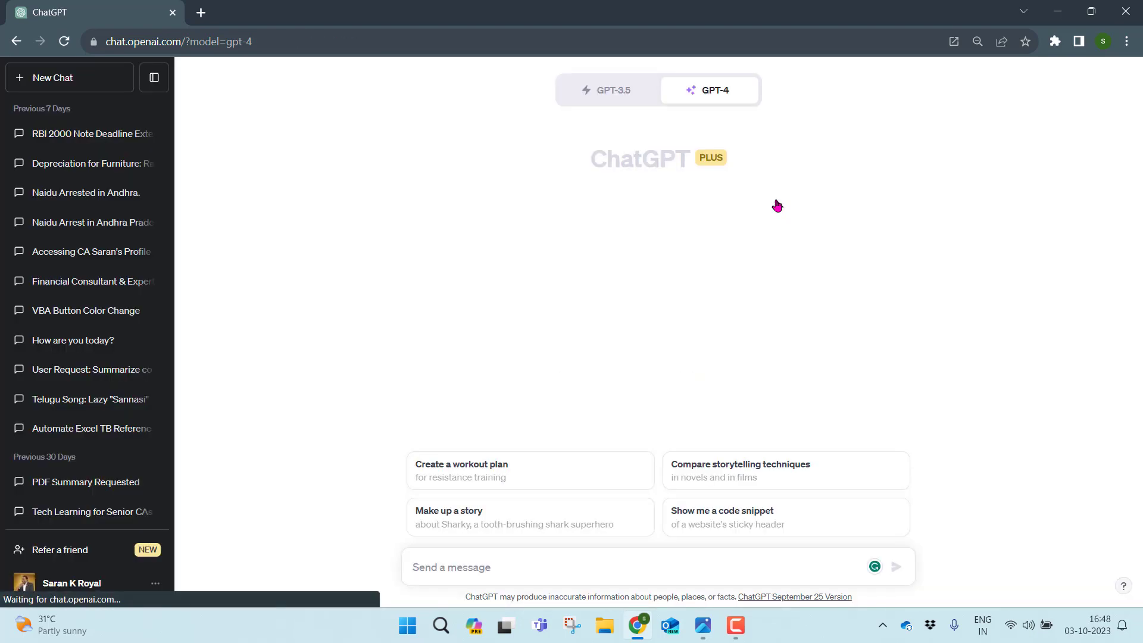
mouse_move(702, 104)
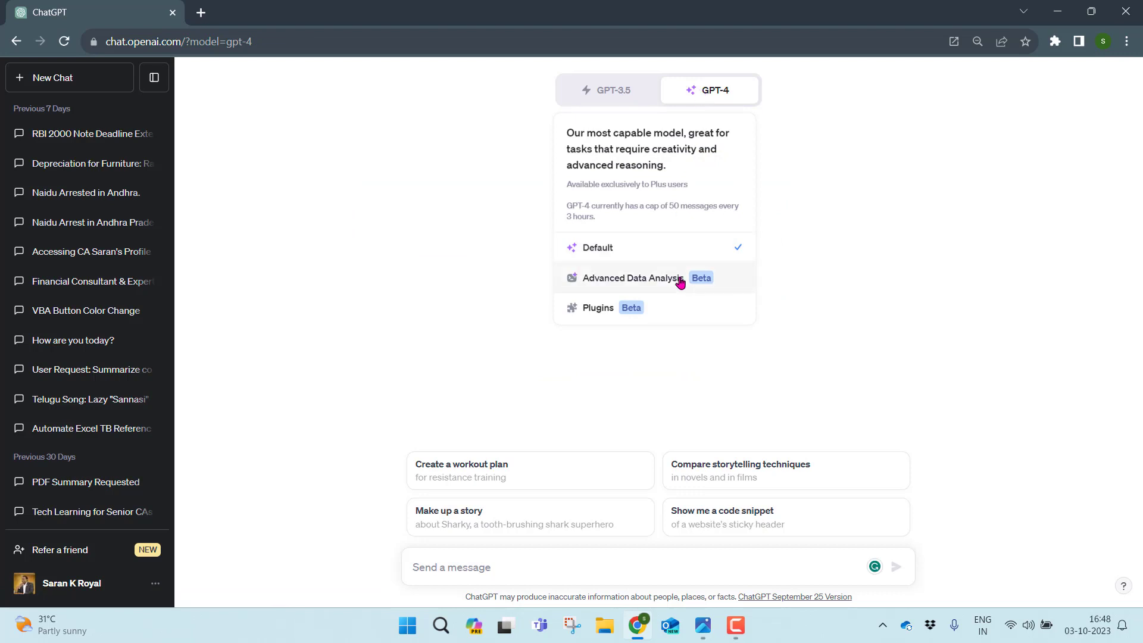
- Turn Browse with Bing back on and bring up the GPT-4 mode options
left_click(84, 584)
left_click(92, 509)
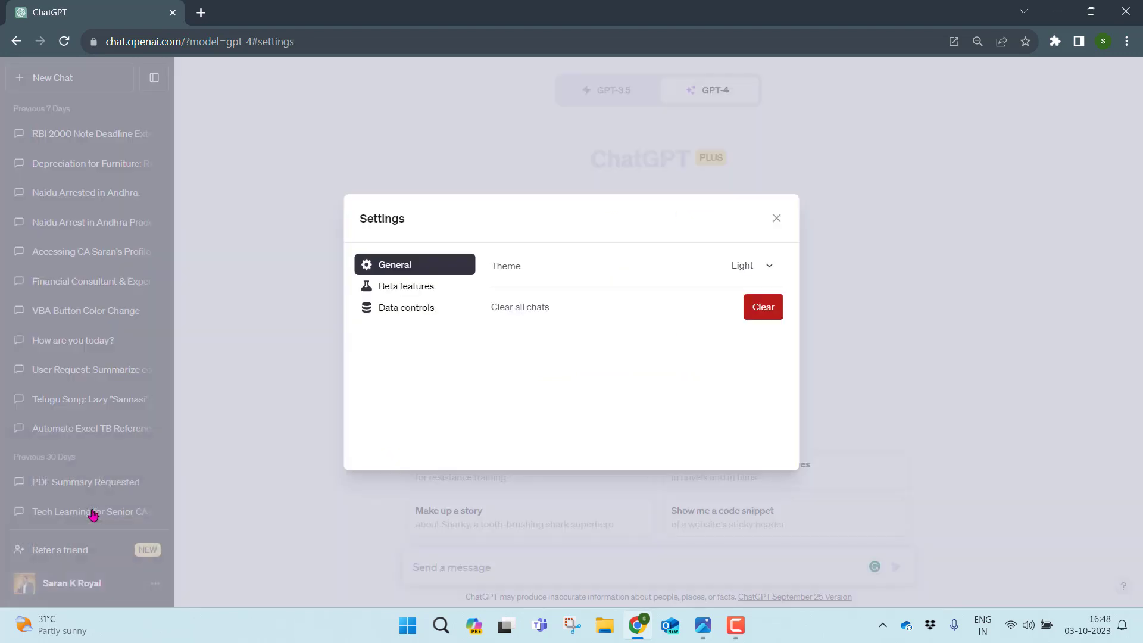
left_click(410, 292)
left_click(771, 290)
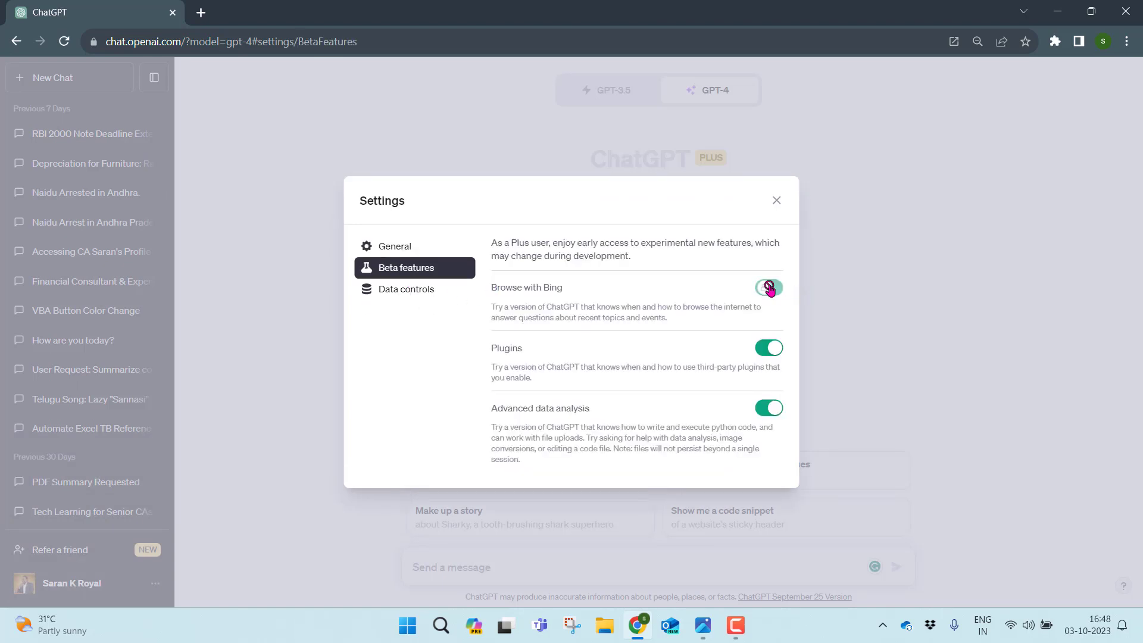
left_click(777, 201)
mouse_move(726, 100)
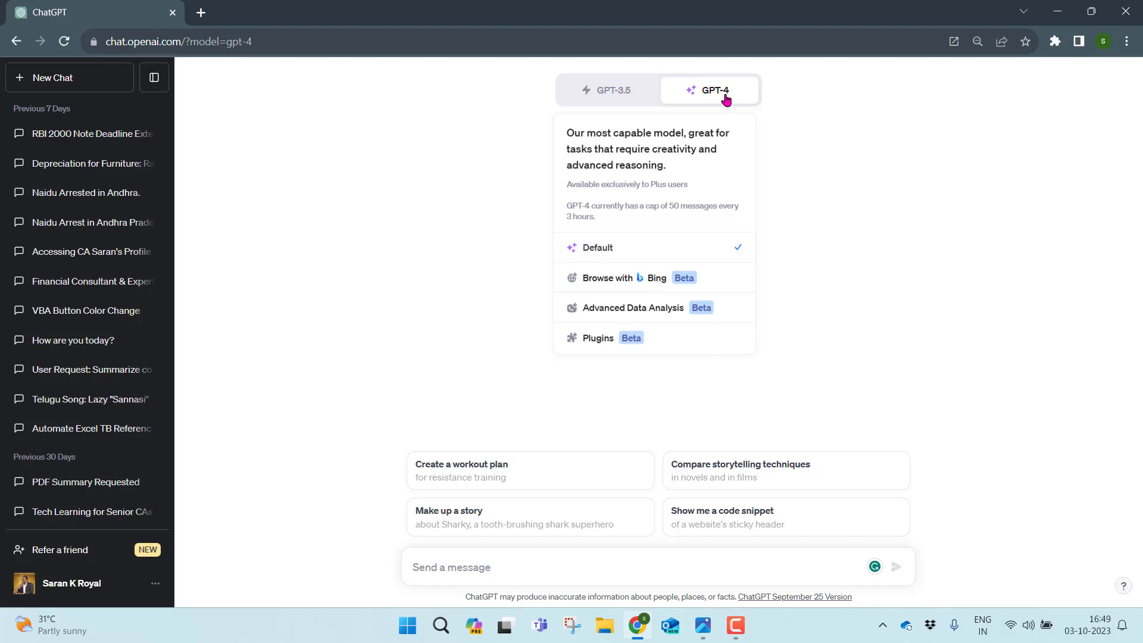
- Ask GPT-3.5 for information about a named chartered accountant from Hyderabad
left_click(622, 98)
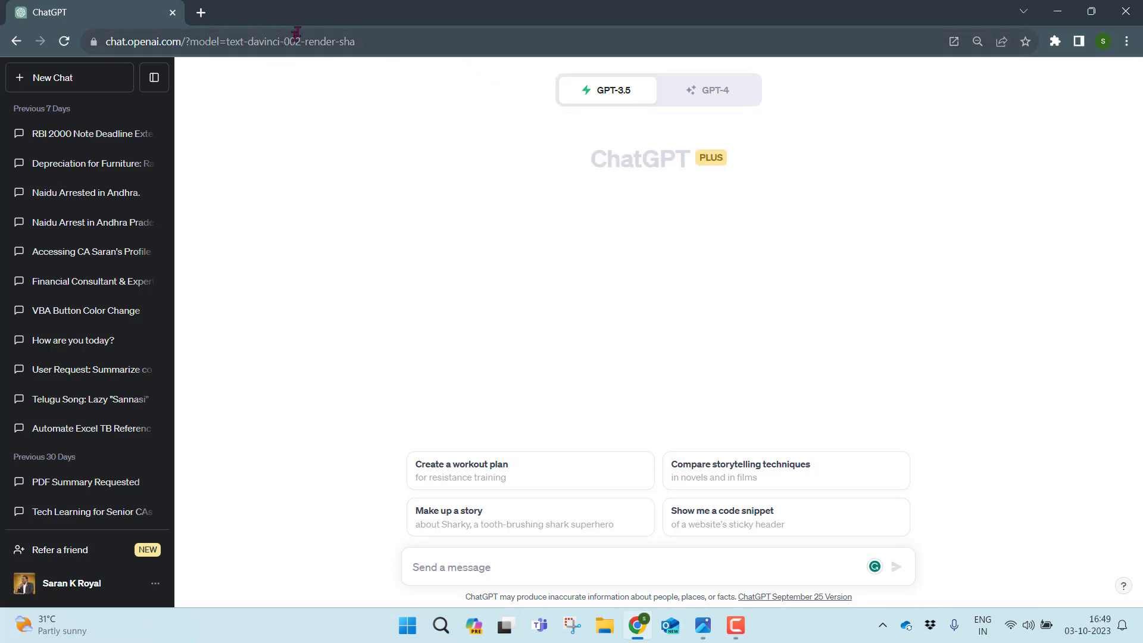
left_click(723, 94)
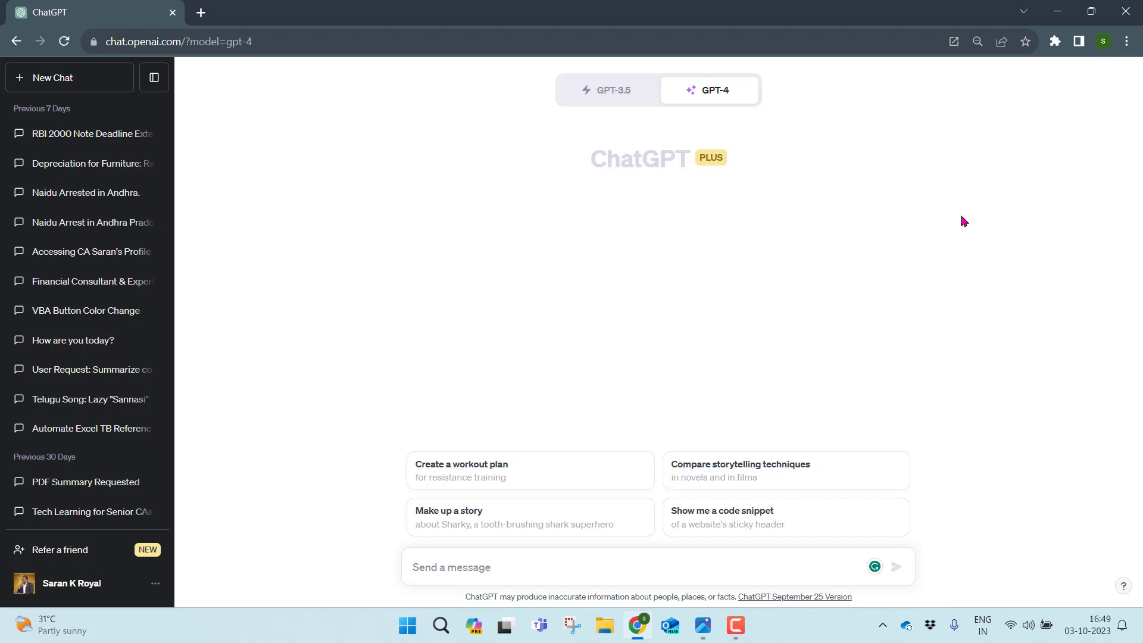
left_click(771, 558)
type("Do you know any information about")
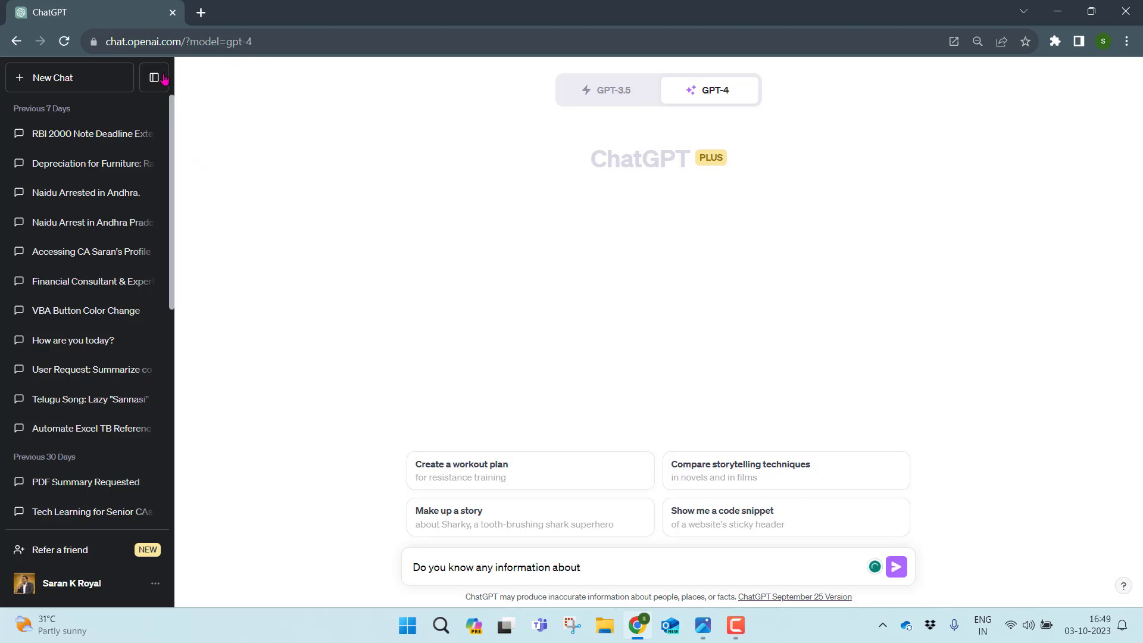
left_click(165, 81)
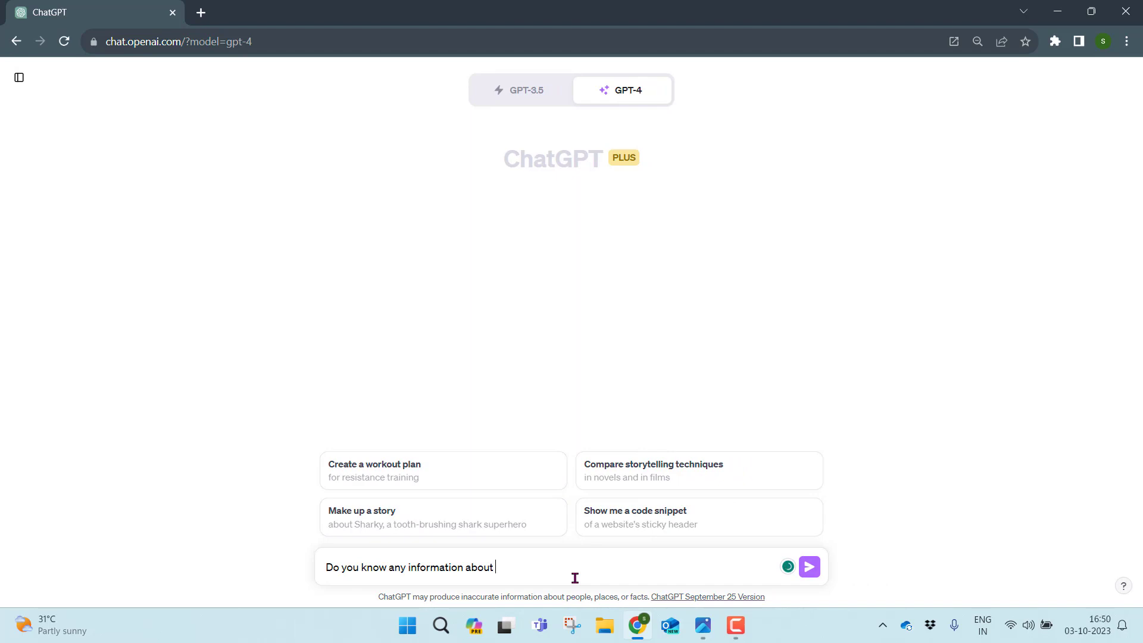
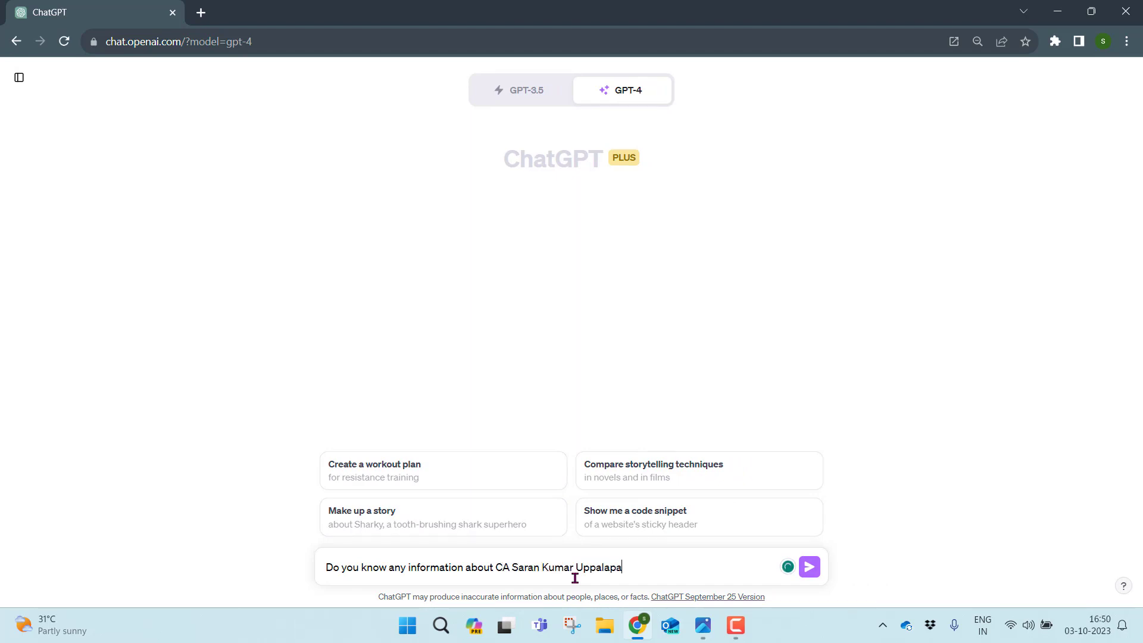
left_click(515, 102)
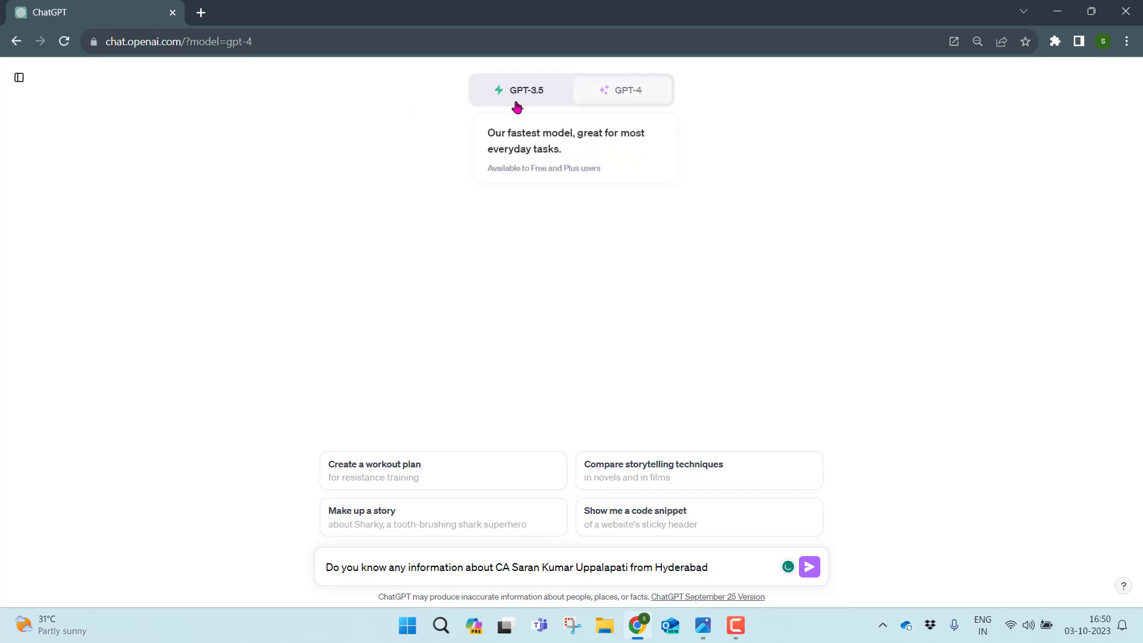
left_click(516, 105)
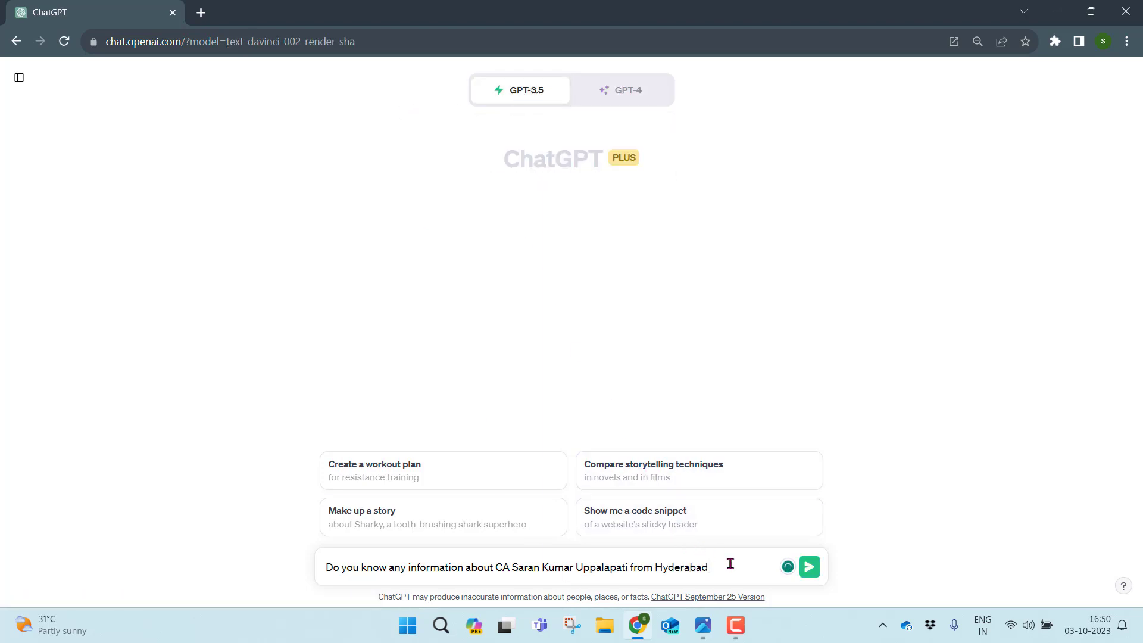
type("?")
key("Return")
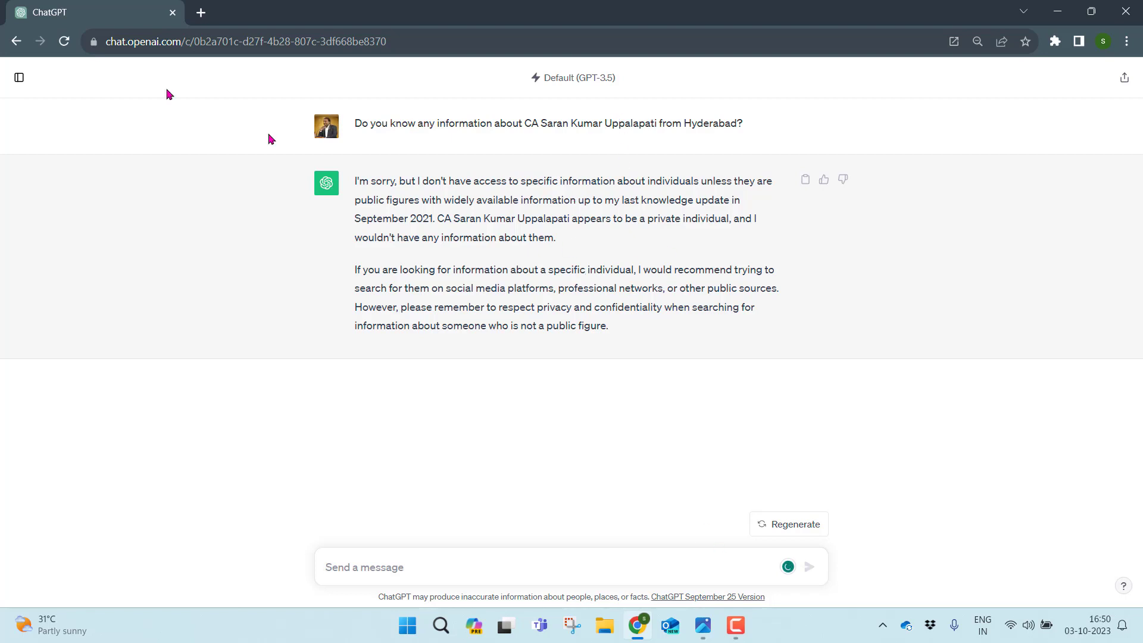
- Start a new chat using GPT-4 with Browse with Bing mode
left_click(15, 82)
left_click(47, 80)
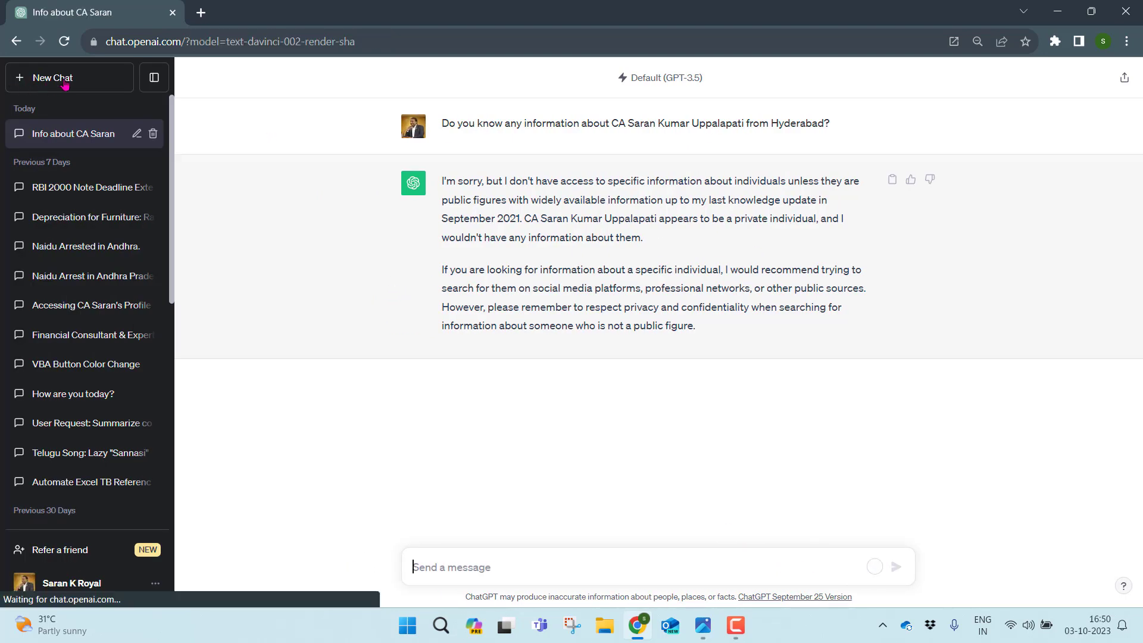
left_click(155, 77)
left_click(629, 94)
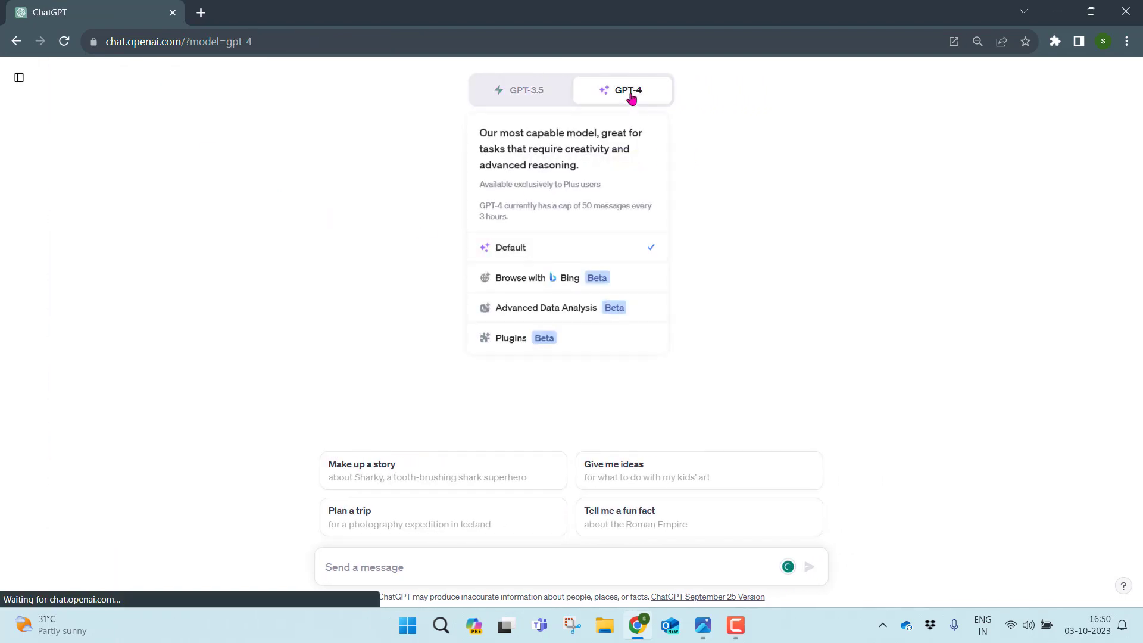
left_click(617, 290)
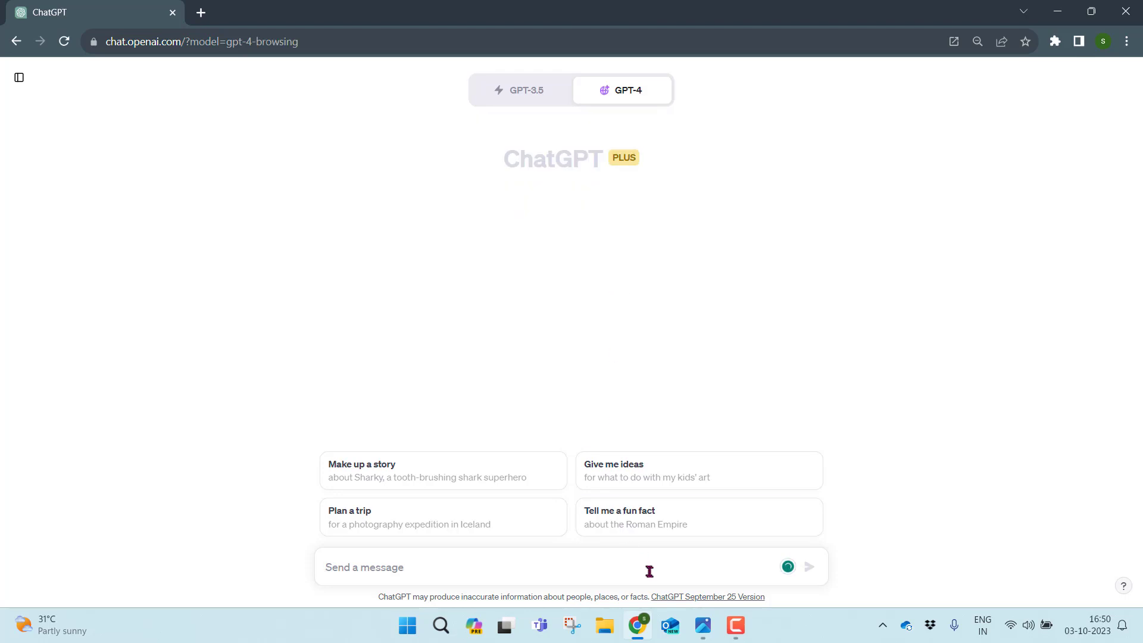
- Ask the browsing GPT-4 the same question about the chartered accountant from Hyderabad
type("Do you")
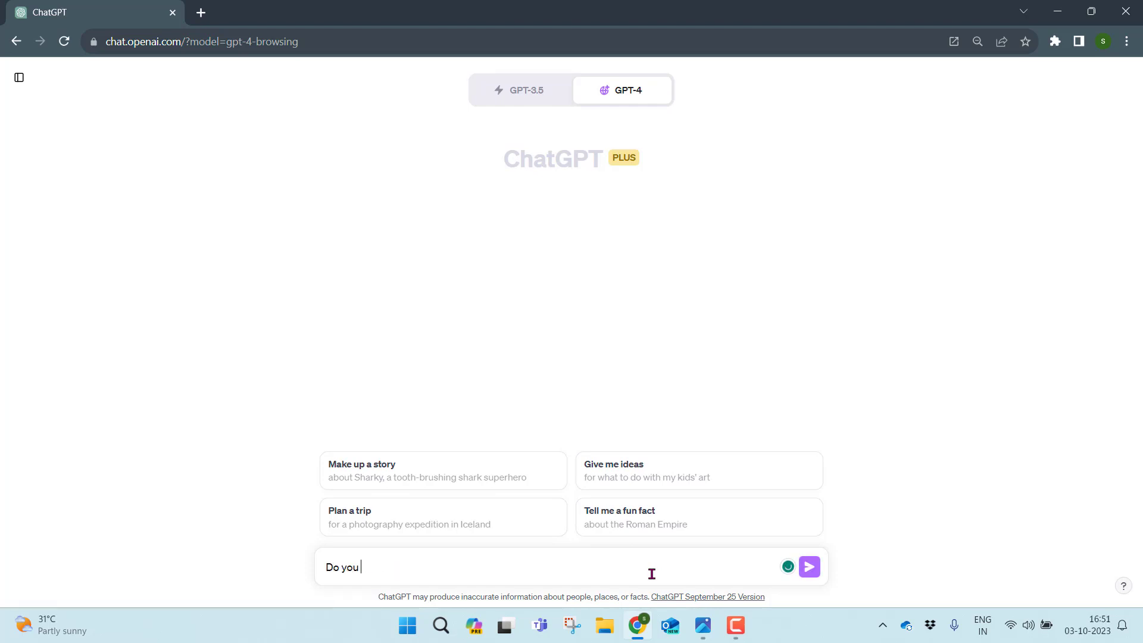
type(" know any information a")
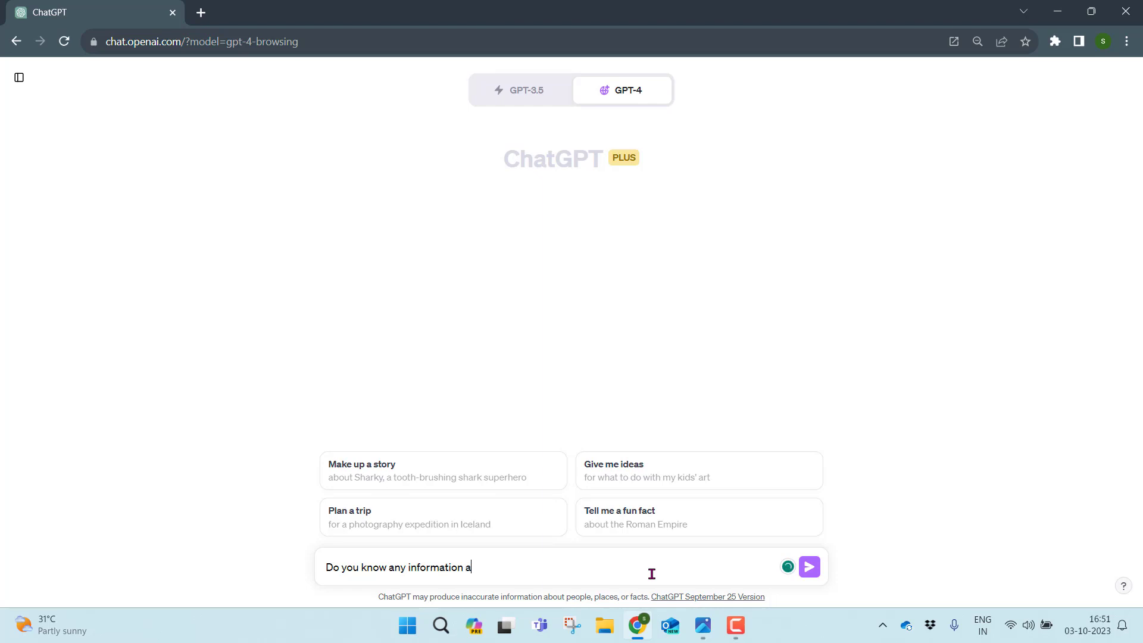
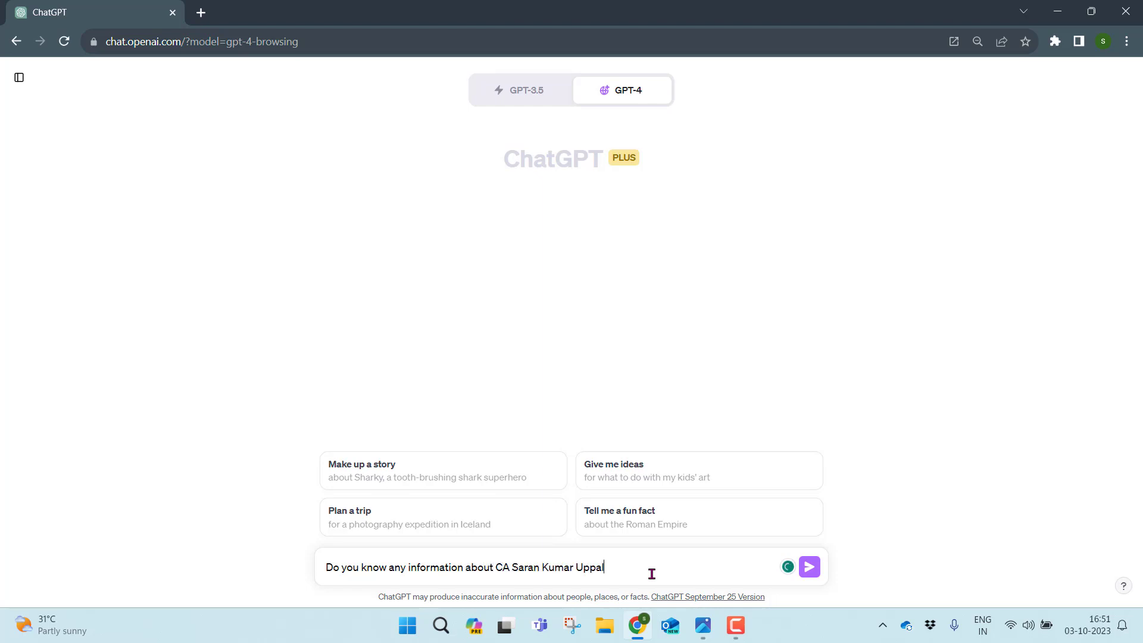
type("yderabad?")
key("Return")
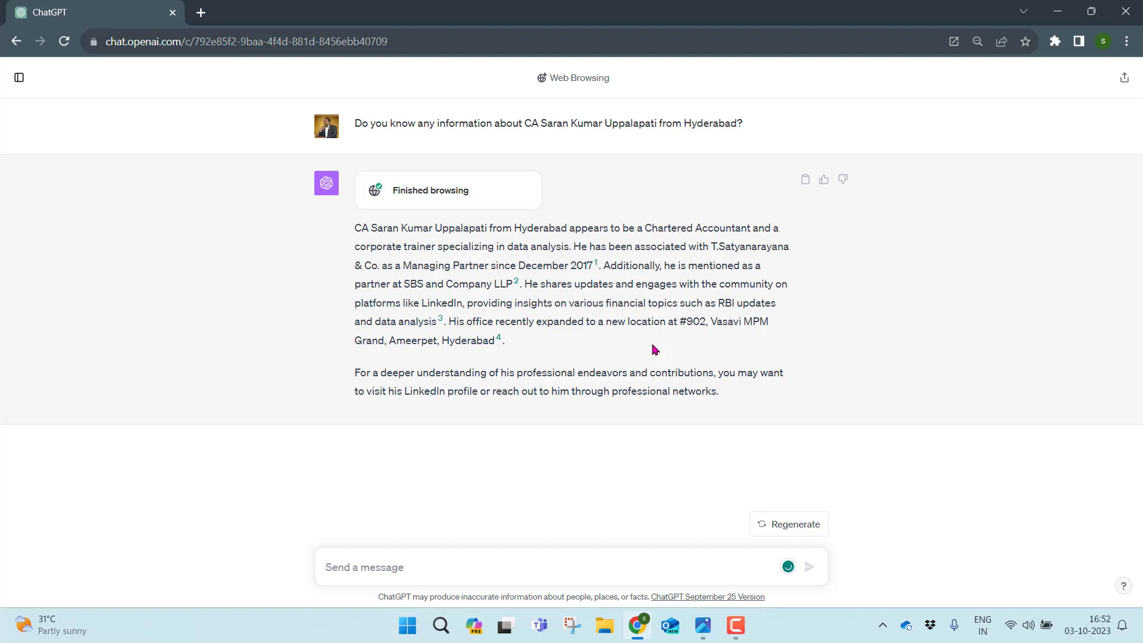
- Send a follow-up asking for more internet information beyond LinkedIn, presented in points
left_click_drag(666, 322, 494, 341)
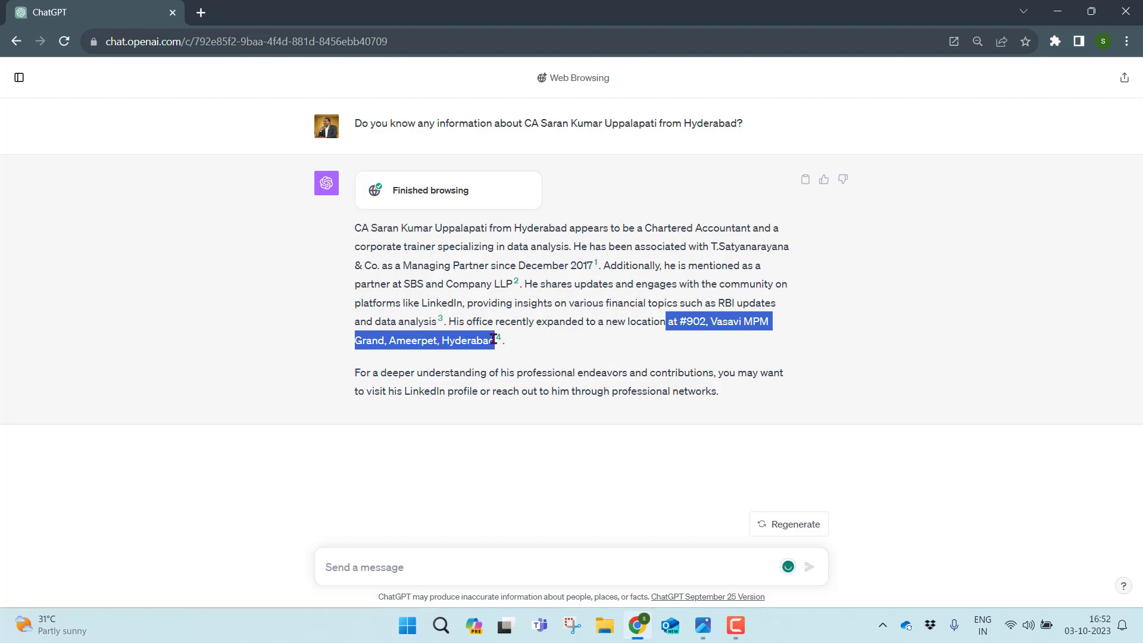
left_click(680, 359)
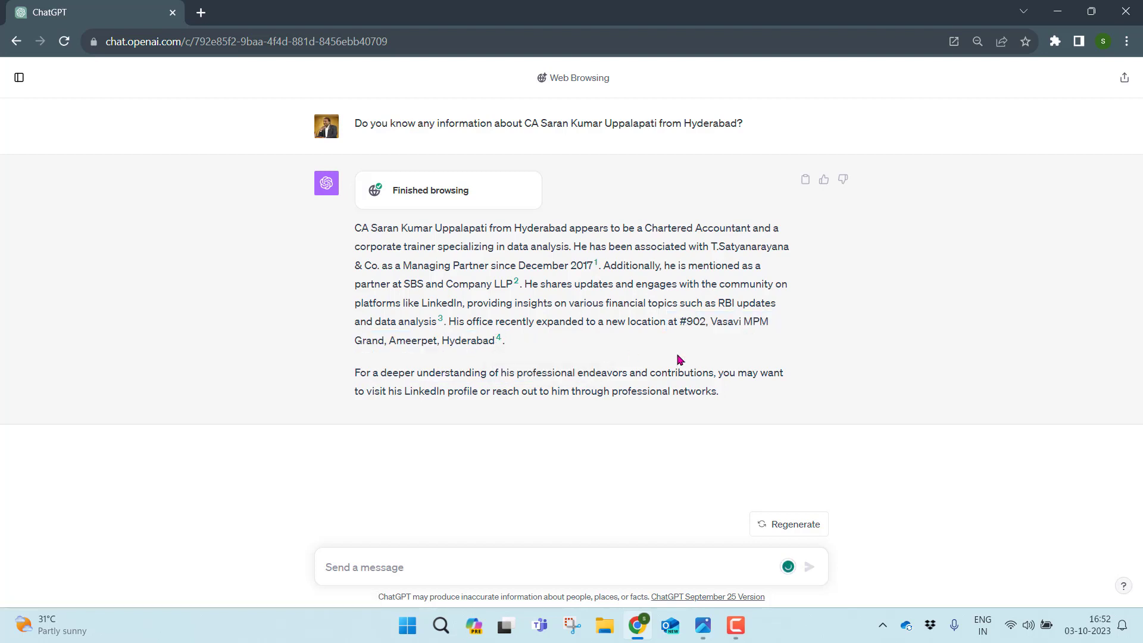
left_click(673, 562)
type("Except LinkedIn can you find more information from ")
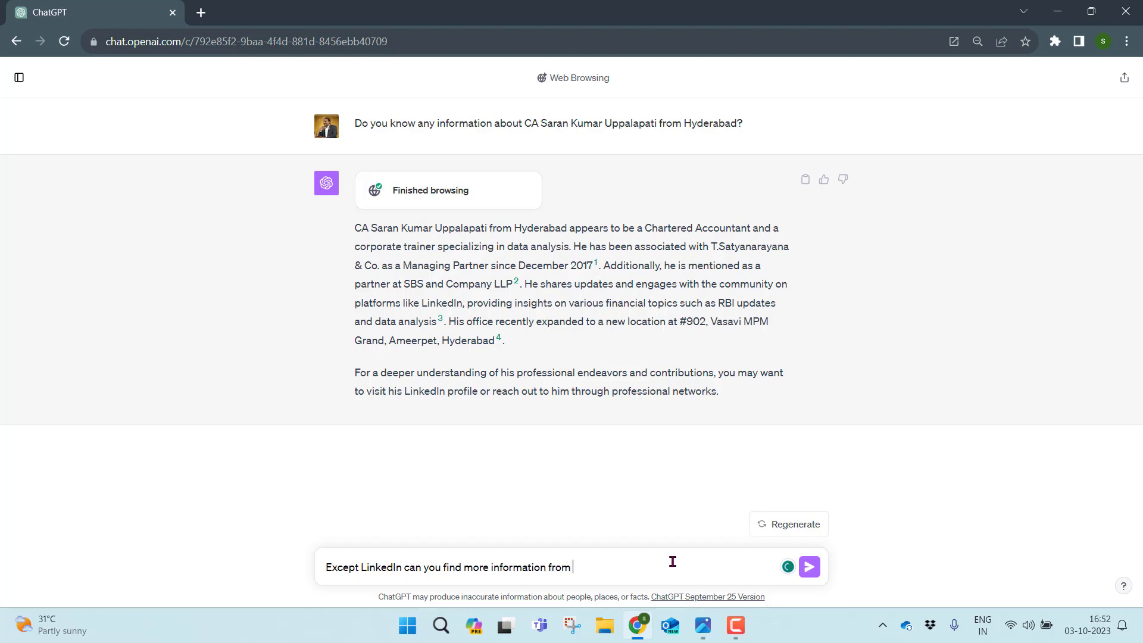
type("online")
key("BackSpace")
key("BackSpace")
key("BackSpace")
key("BackSpace")
key("BackSpace")
key("BackSpace")
type("interm")
key("BackSpace")
type("net and presen  the same in points.")
key("Return")
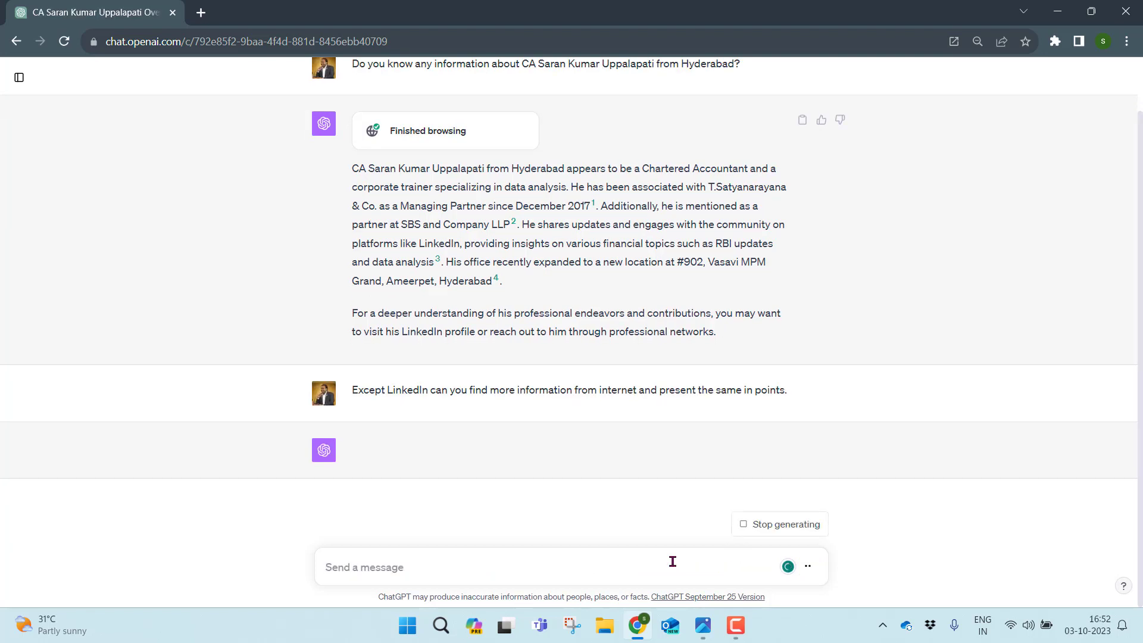
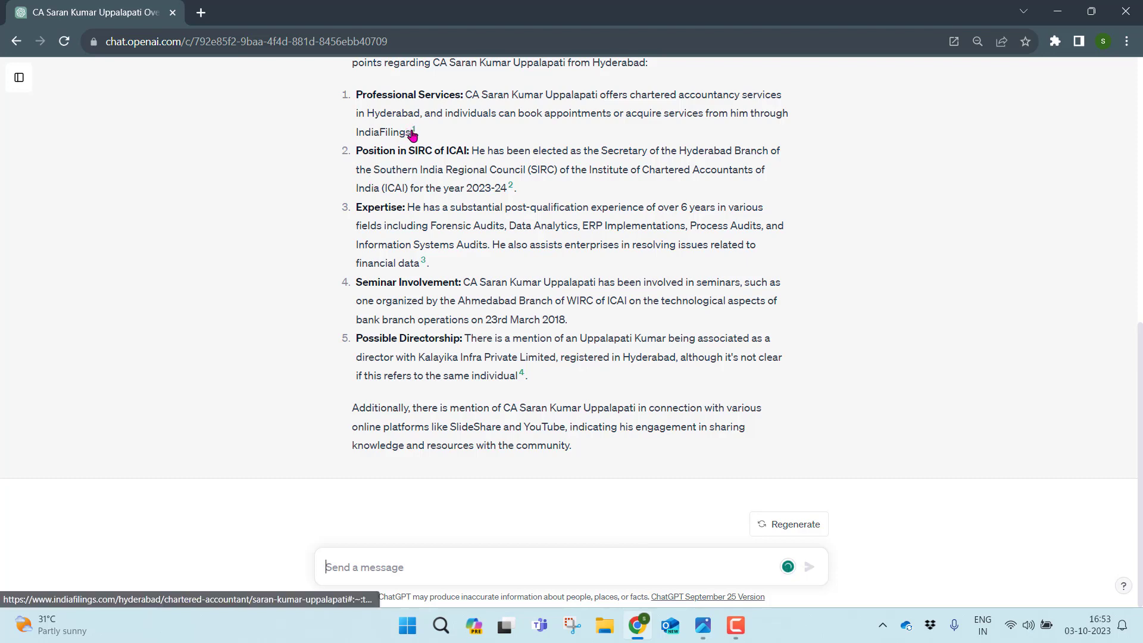
mouse_move(413, 135)
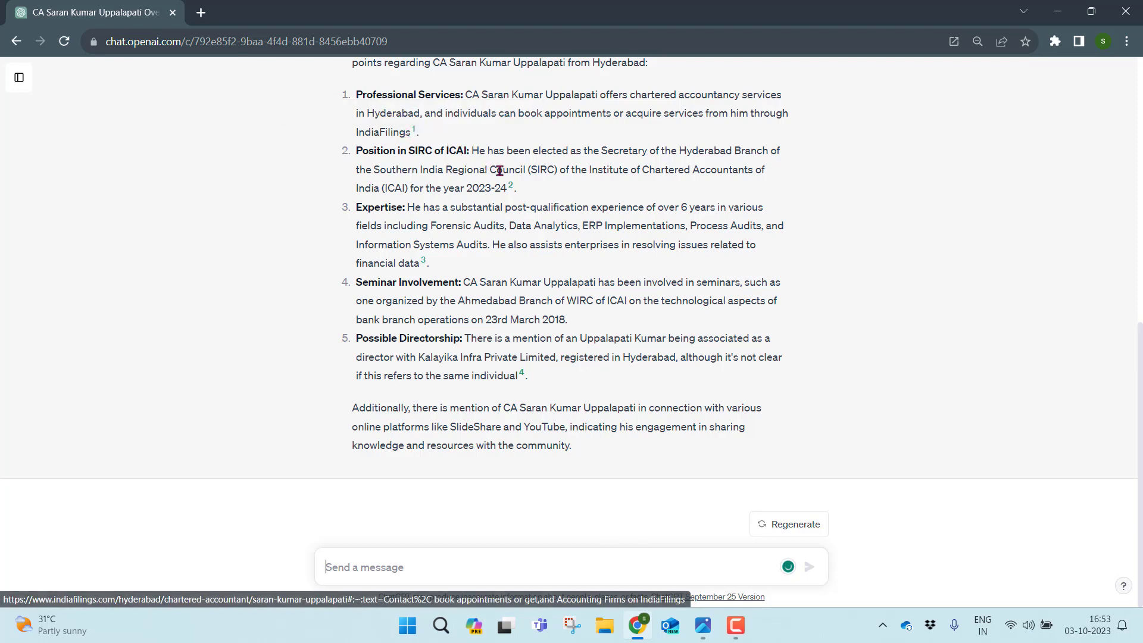
mouse_move(511, 187)
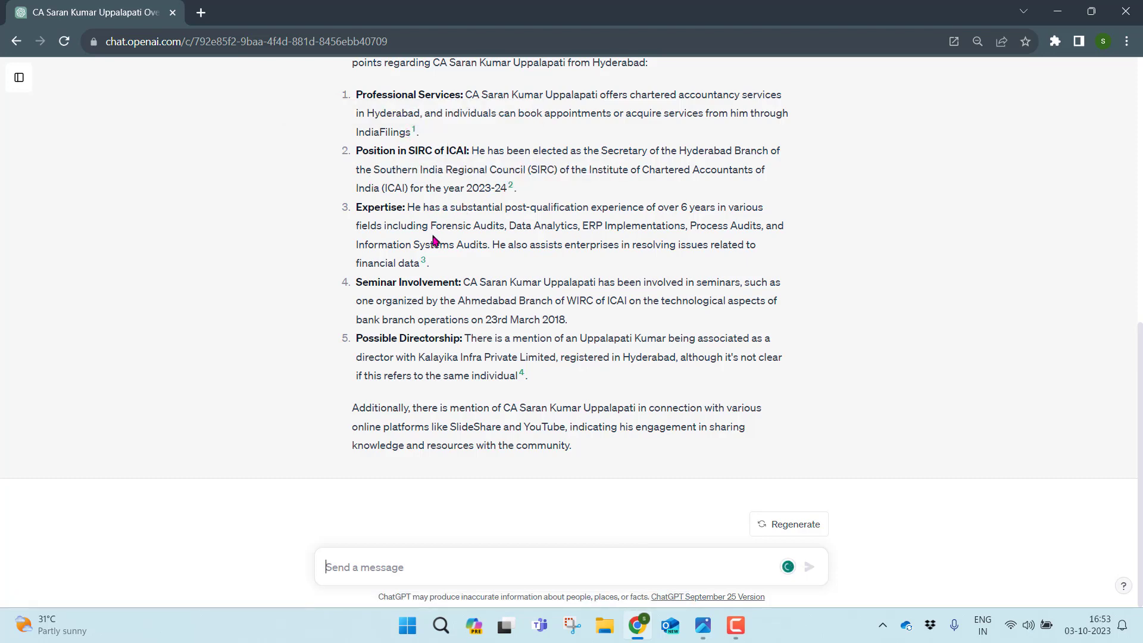
mouse_move(422, 264)
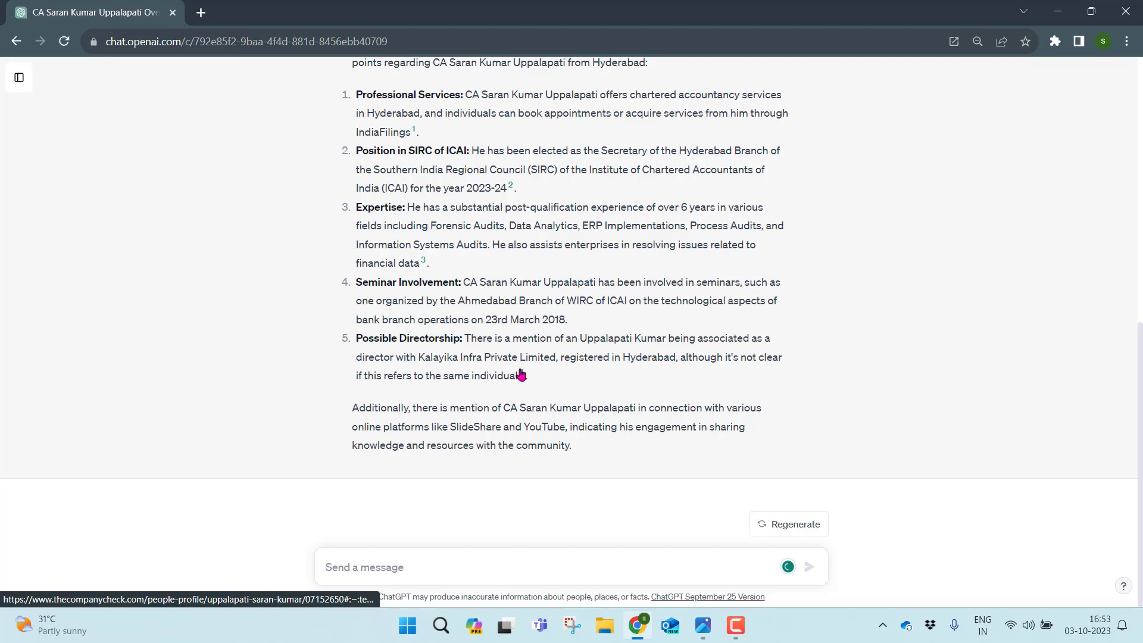
mouse_move(521, 374)
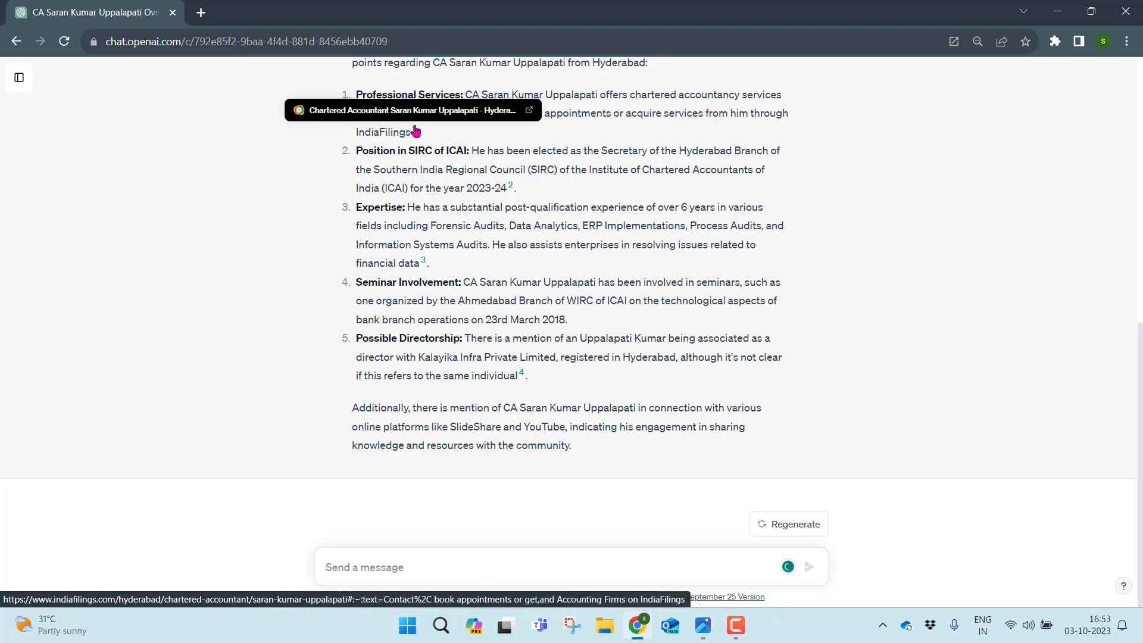
- Open citation 2's Chairman Desk page on hydicai.org and highlight the chairman's name and contact details
left_click(510, 187)
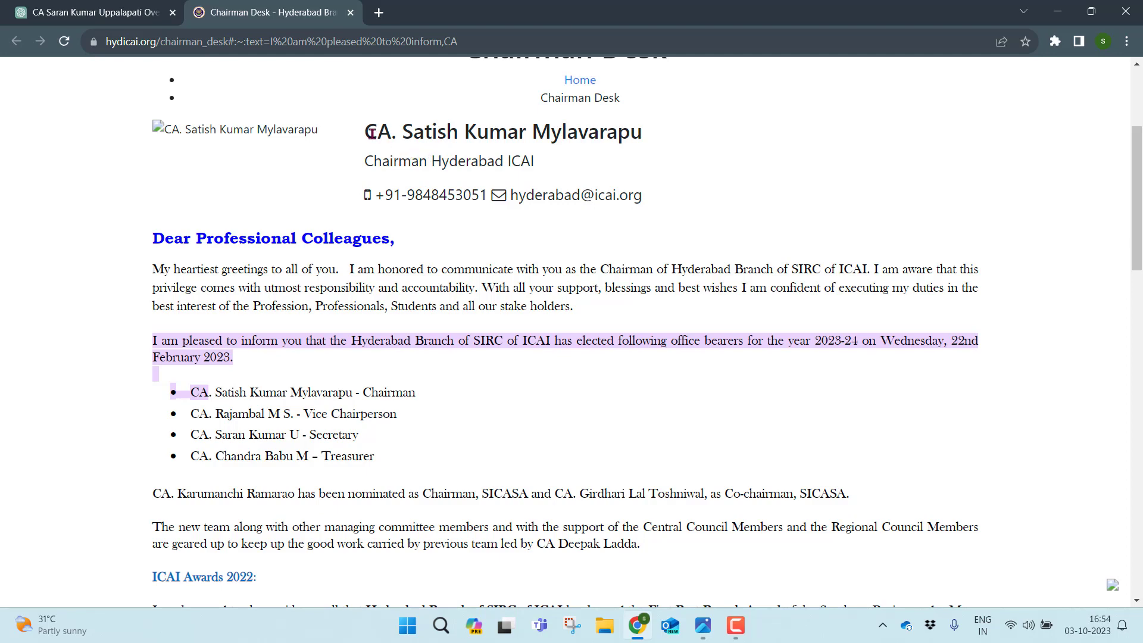
left_click_drag(366, 130, 651, 188)
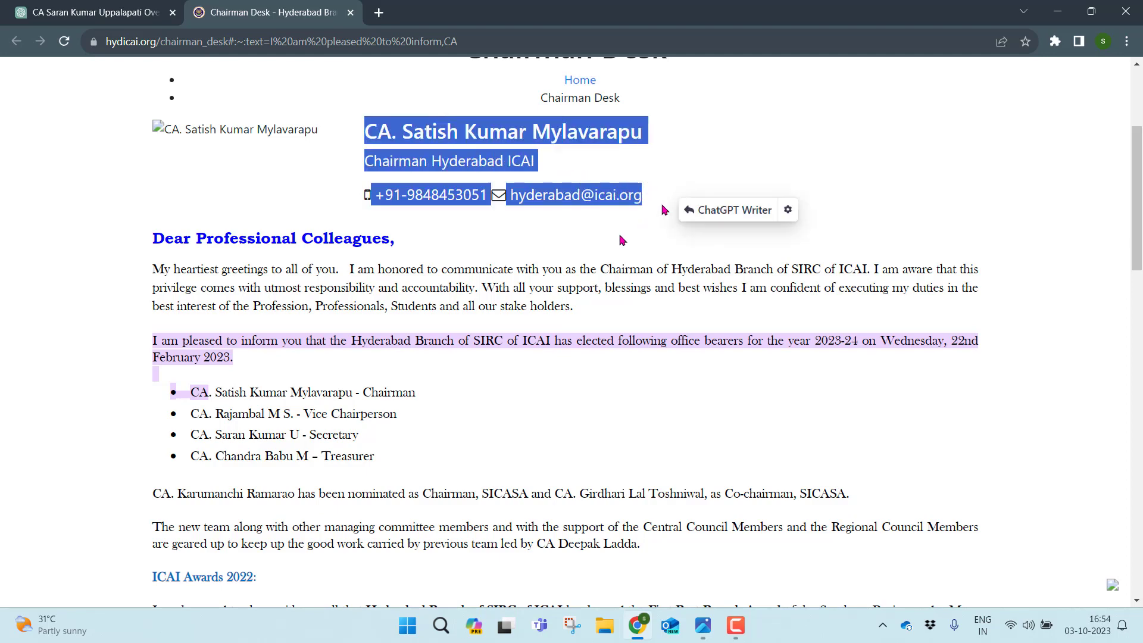
left_click(430, 249)
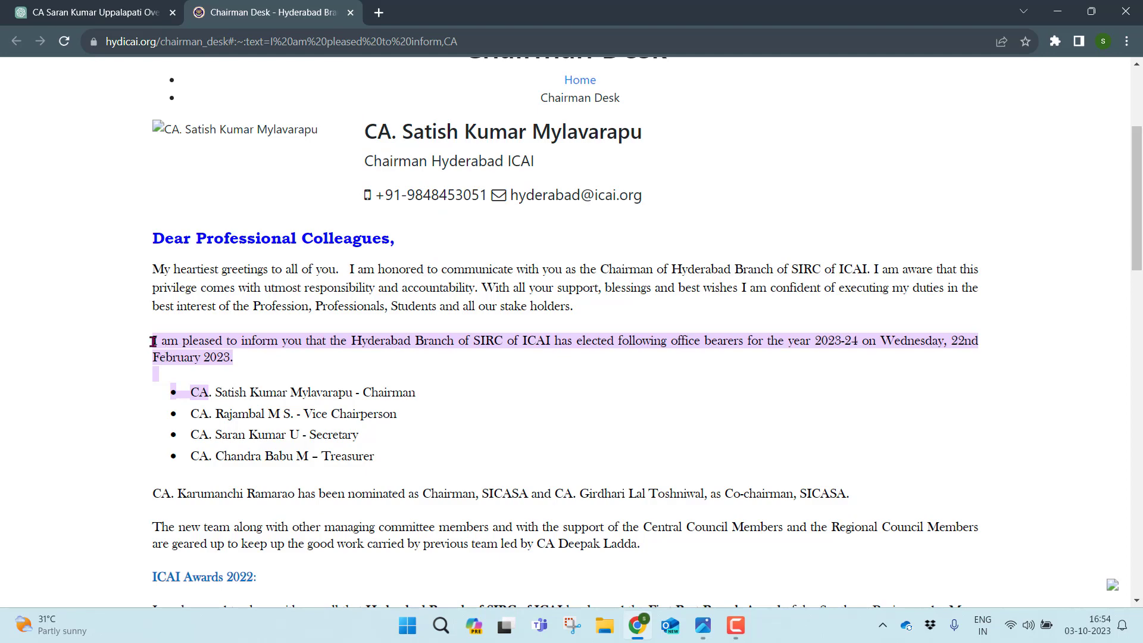
- Highlight the 2023-24 office bearers announcement and the Secretary entry, then go back to ChatGPT
left_click_drag(154, 341, 983, 356)
left_click_drag(188, 434, 400, 442)
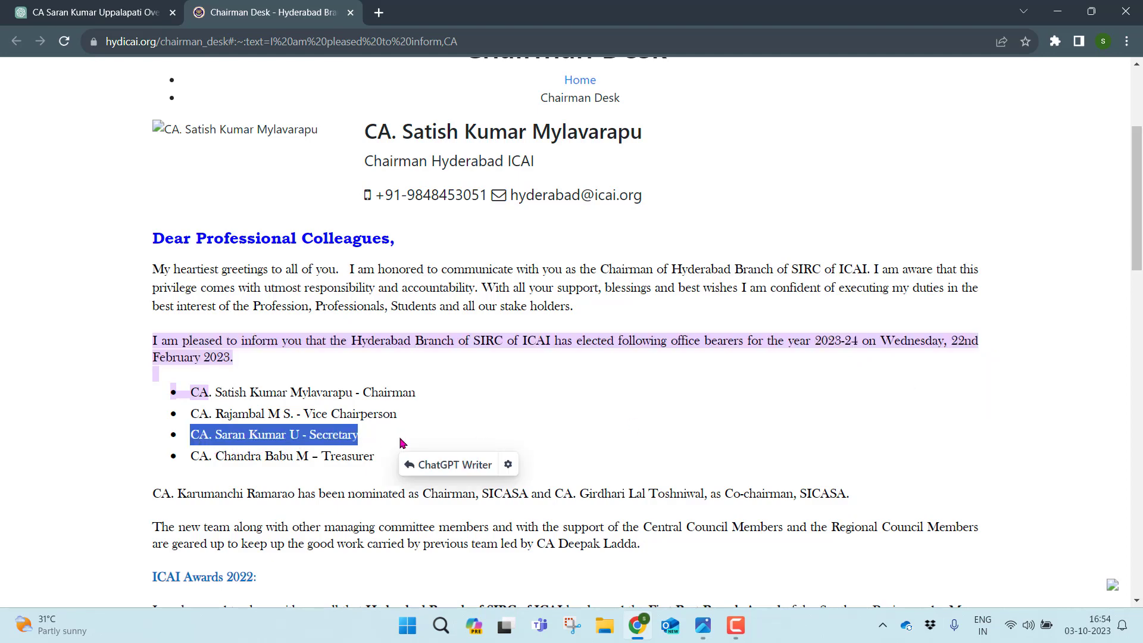
left_click(95, 17)
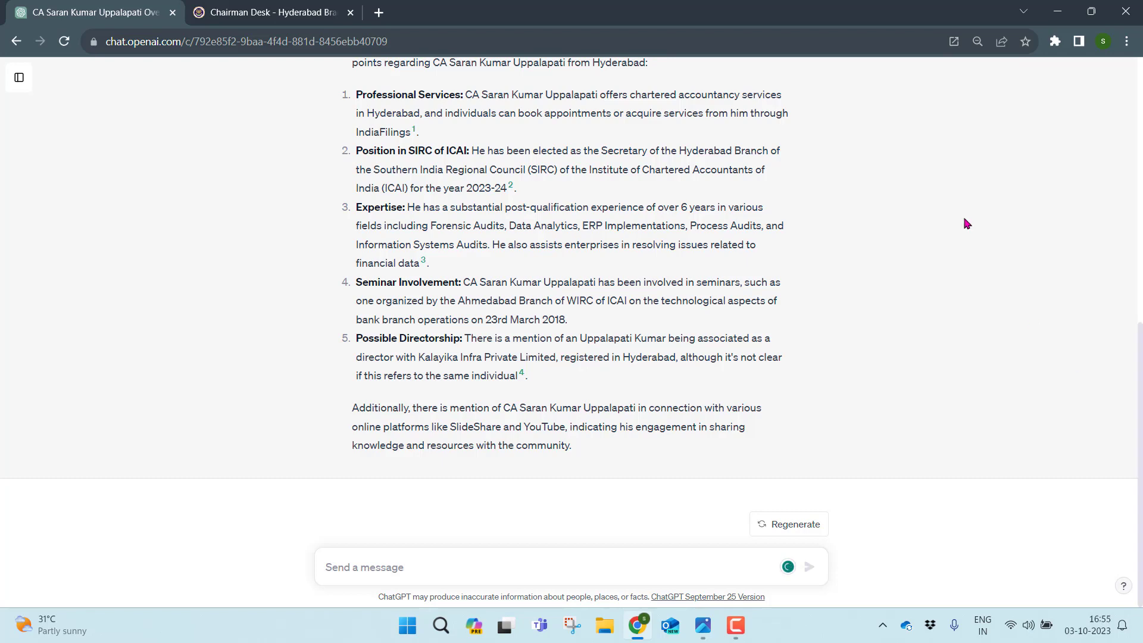
- From the chat history sidebar, start a new empty chat with GPT-4 and Browse with Bing
left_click(19, 80)
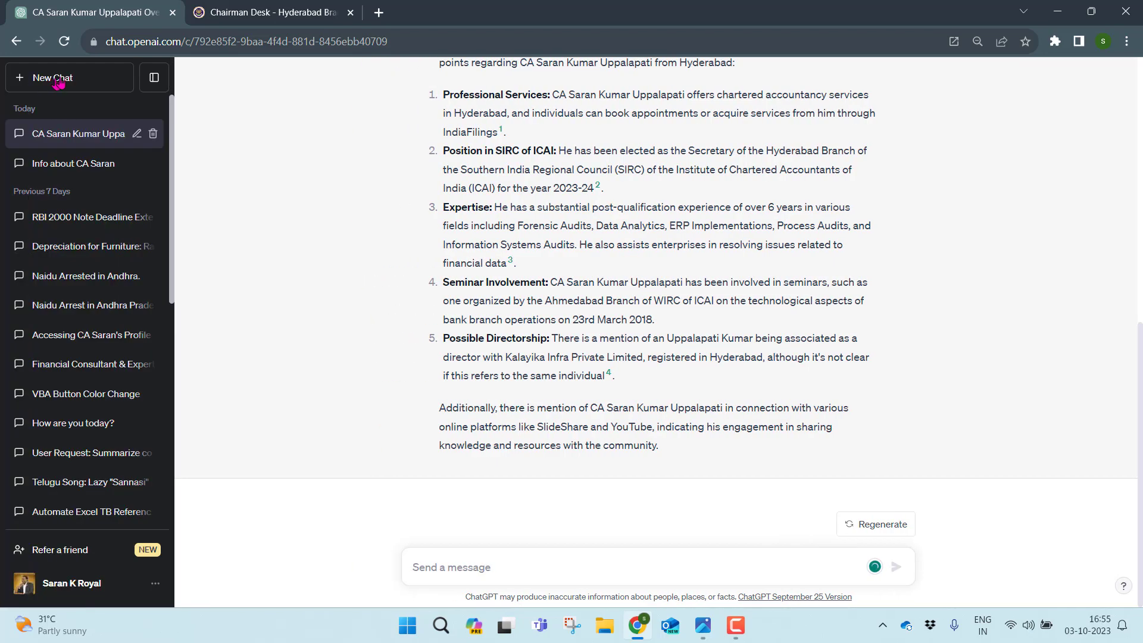
left_click(57, 79)
mouse_move(709, 94)
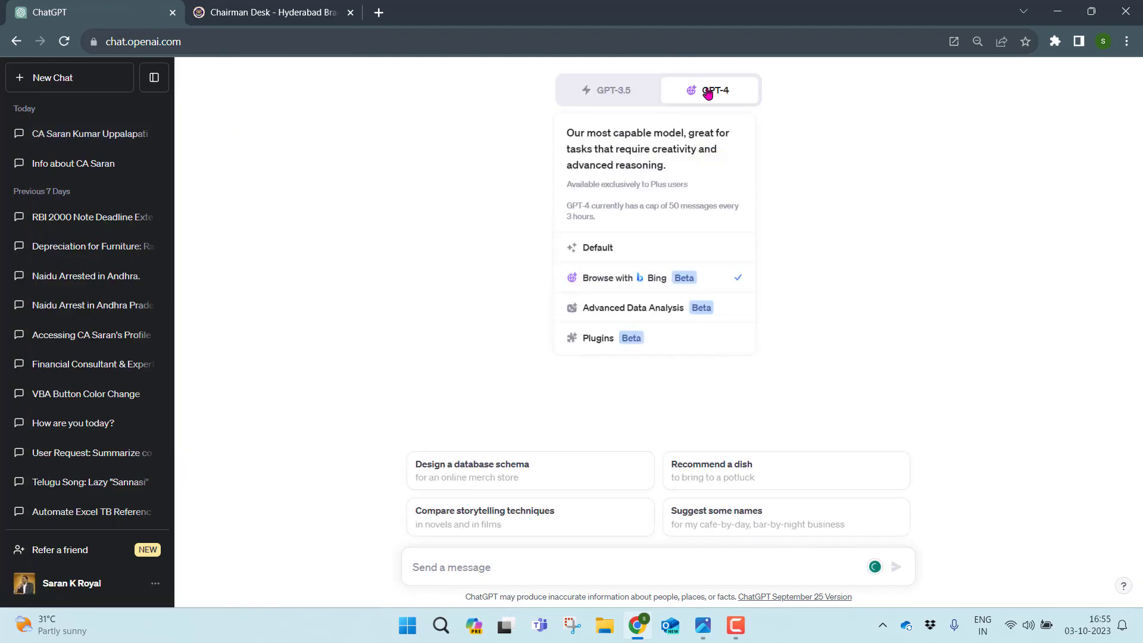